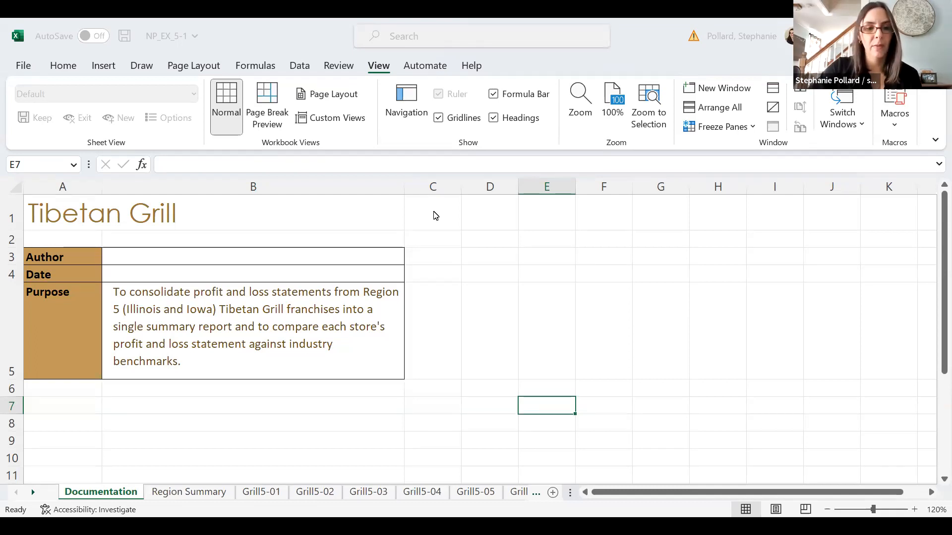
- Switch to the Support_EX_5_Grill08 workbook and copy its Grill5-08 sheet into NP_EX_5-1, just before the Terms and Definitions sheet
key(alt+Tab)
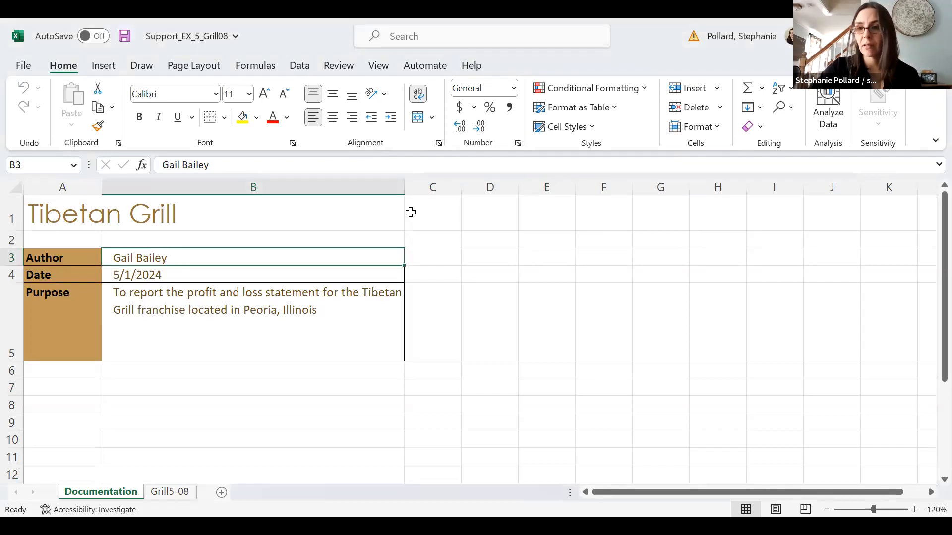
click(462, 357)
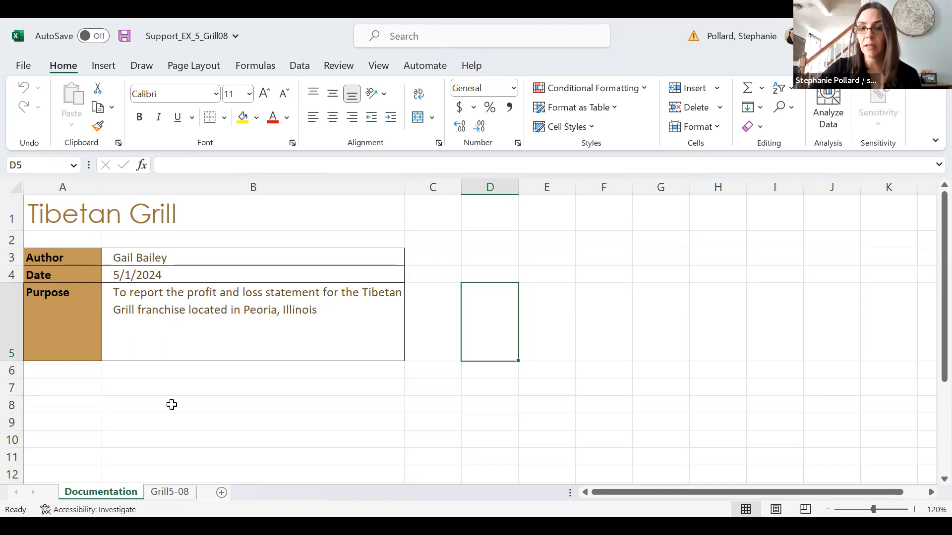
right_click(168, 493)
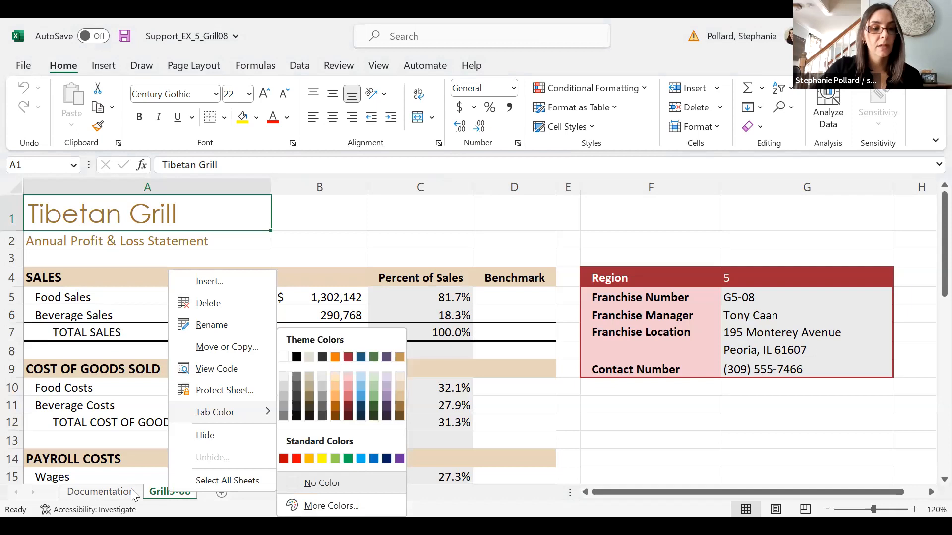
click(170, 492)
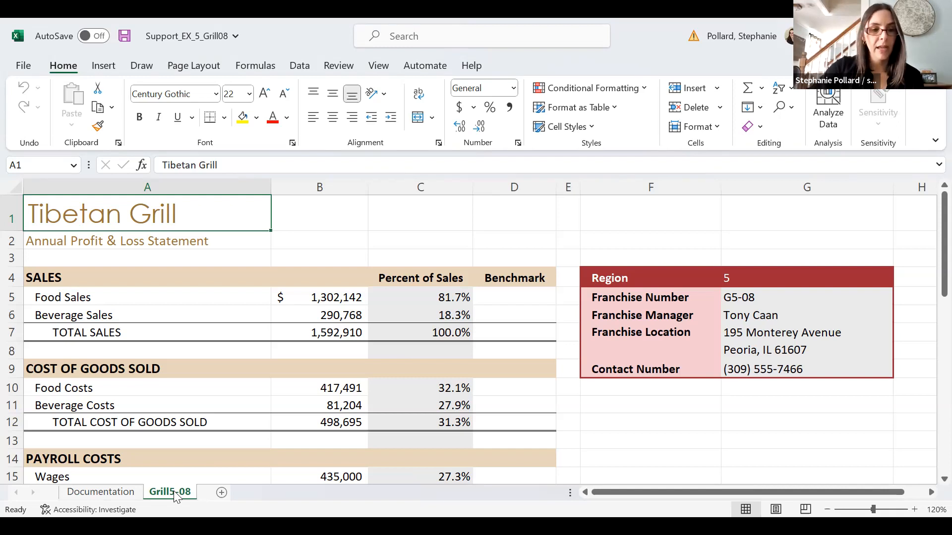
right_click(174, 490)
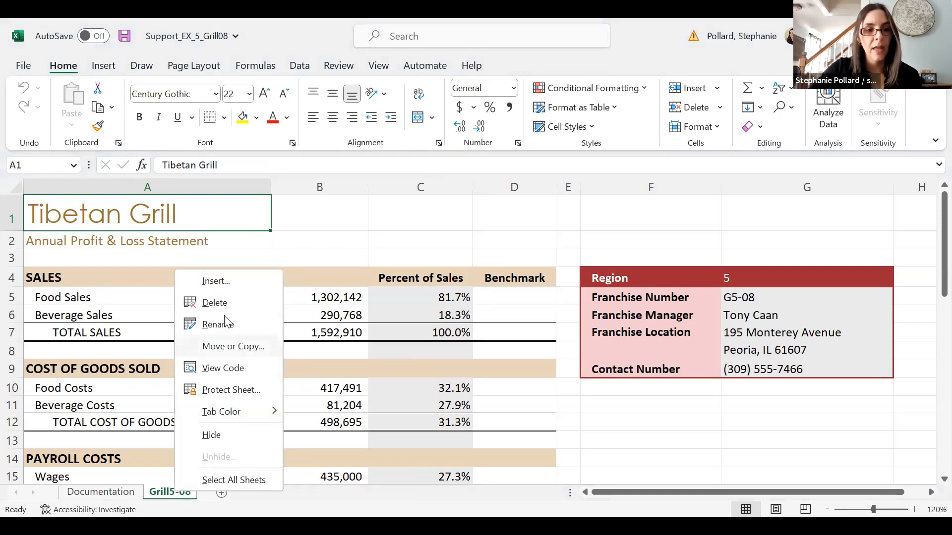
click(217, 348)
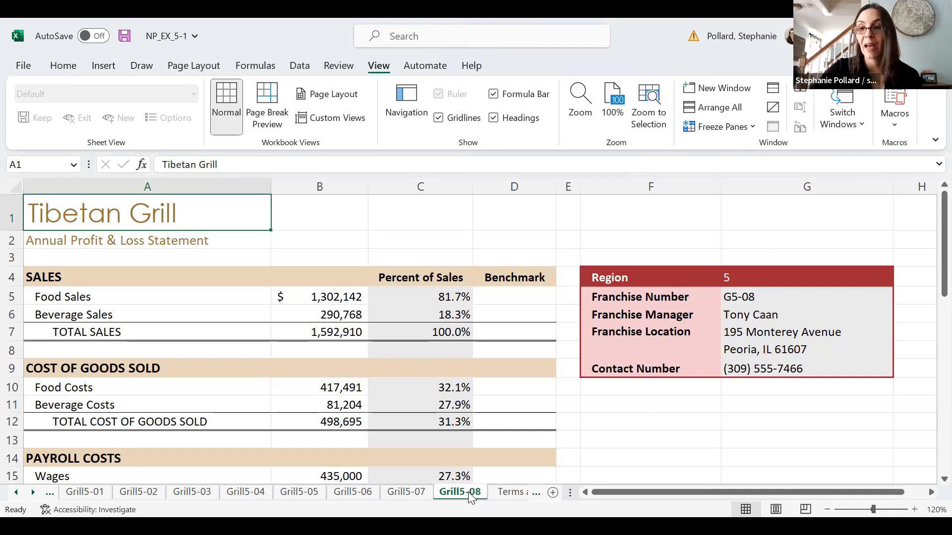
- Compare the copied Grill5-08 sheet with the neighbouring Grill5-06 and Grill5-07 sheets
click(391, 492)
click(352, 492)
click(406, 492)
click(452, 494)
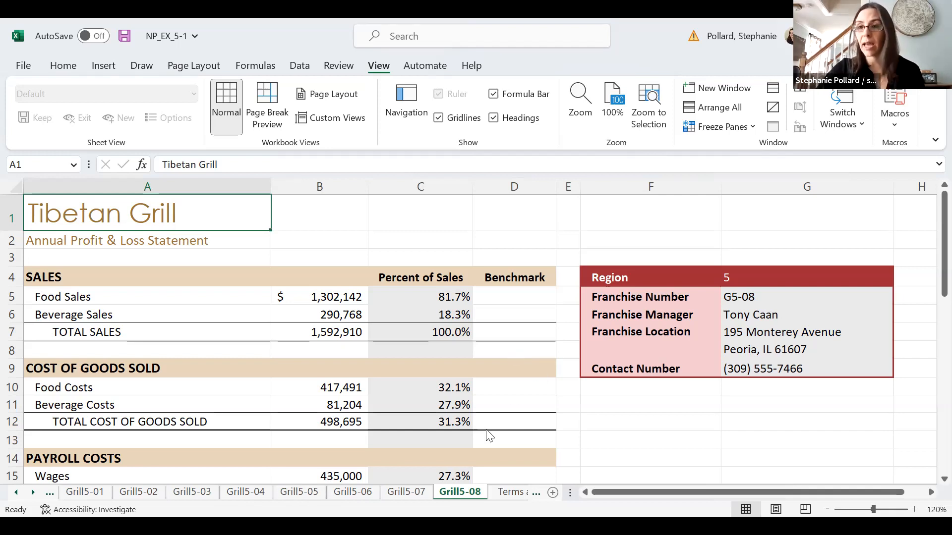
- Review the layout of the profit and loss statements and franchise details across the Grill5-02 to Grill5-08 sheets
click(72, 506)
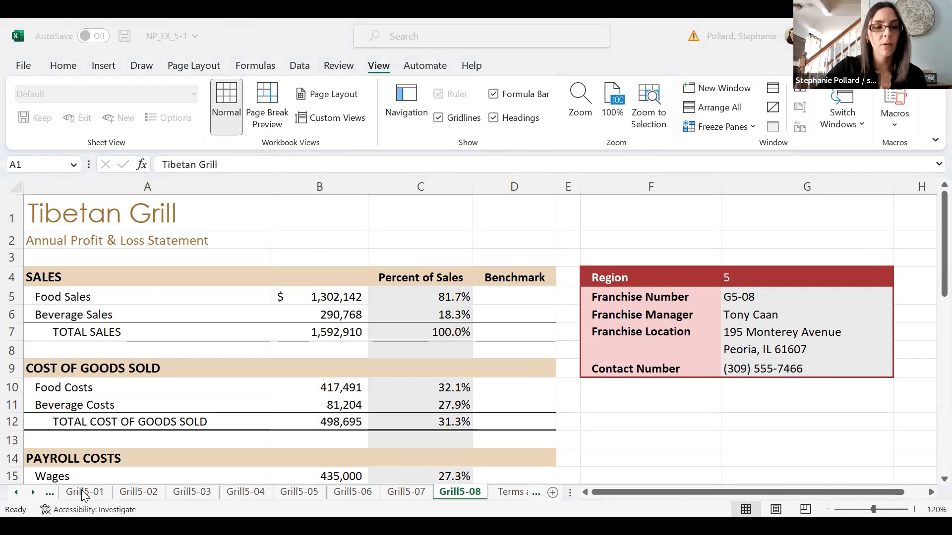
click(138, 493)
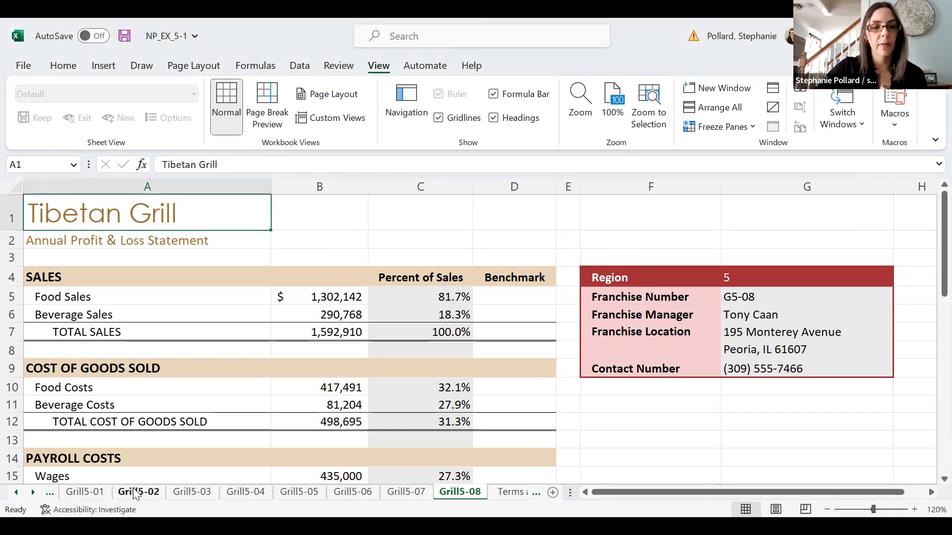
click(195, 495)
click(241, 494)
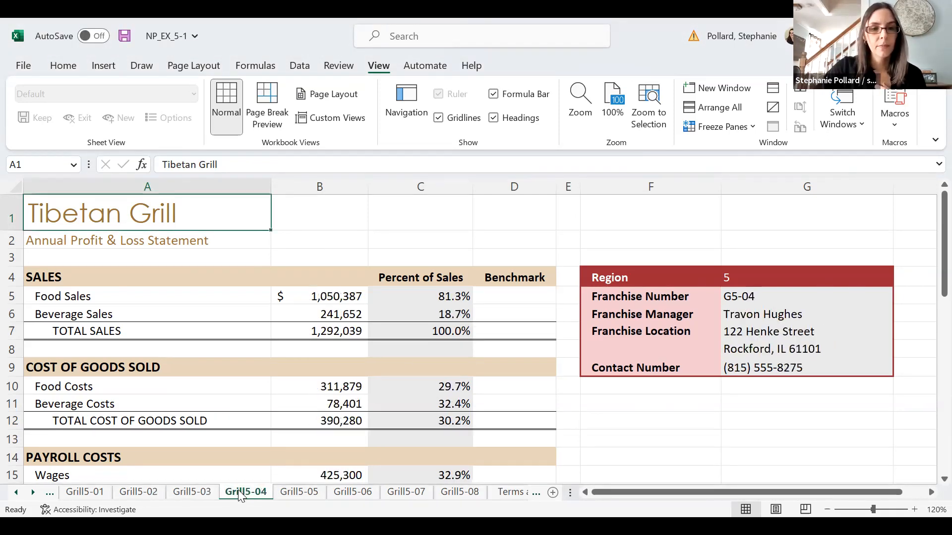
click(287, 495)
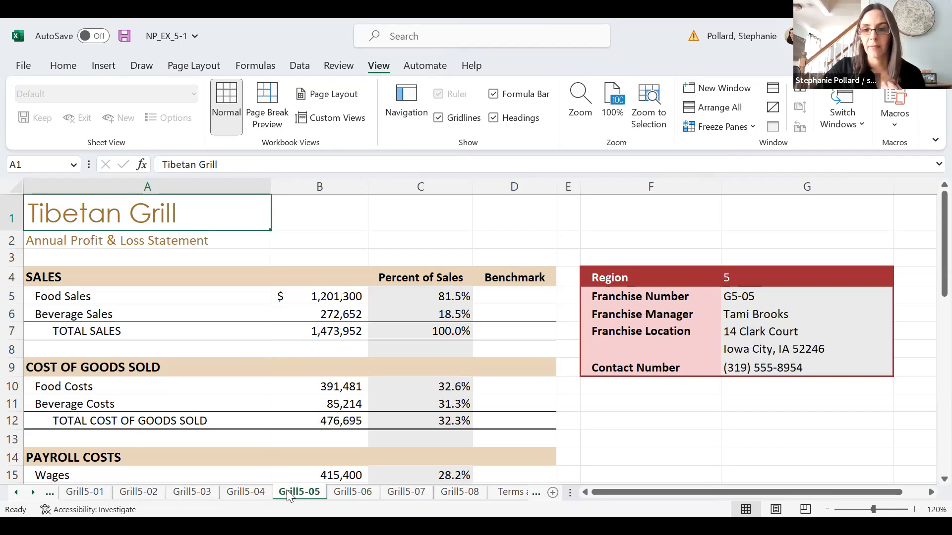
click(347, 494)
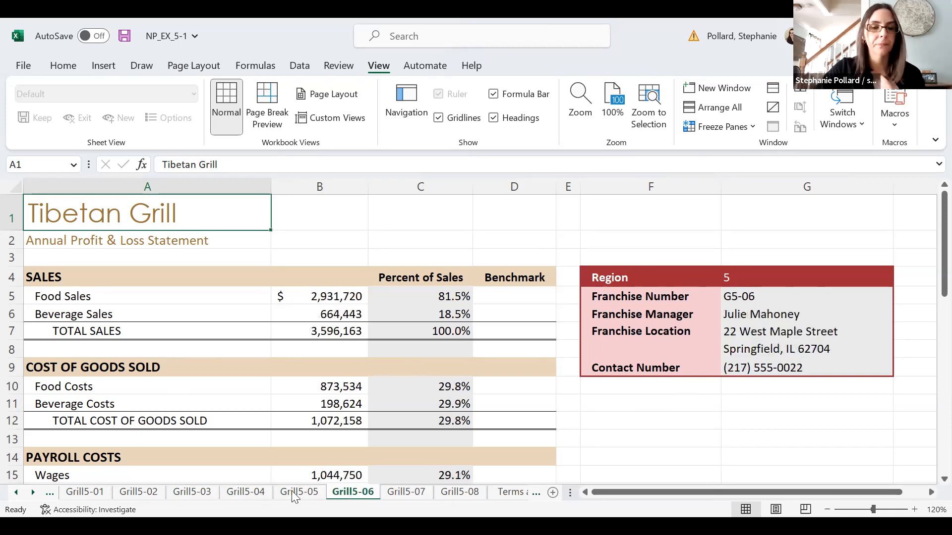
click(252, 493)
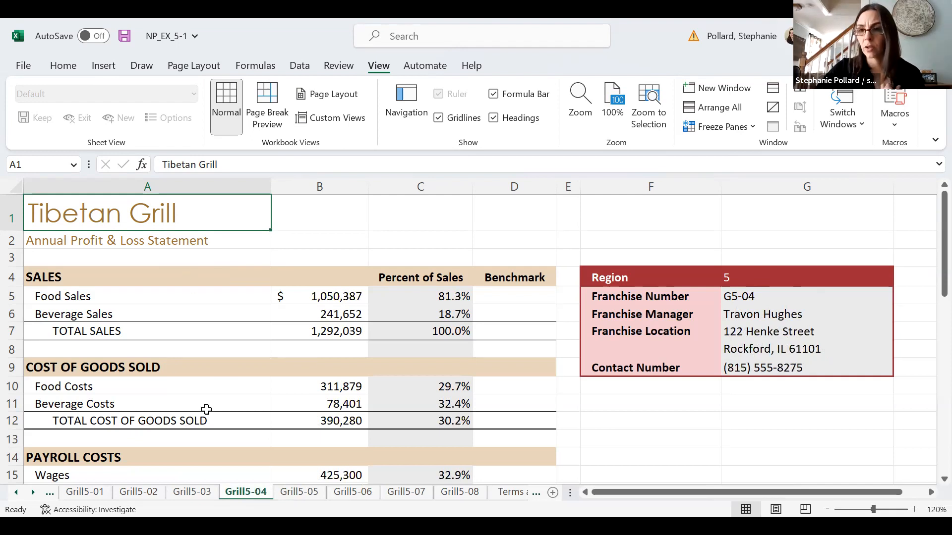
click(196, 492)
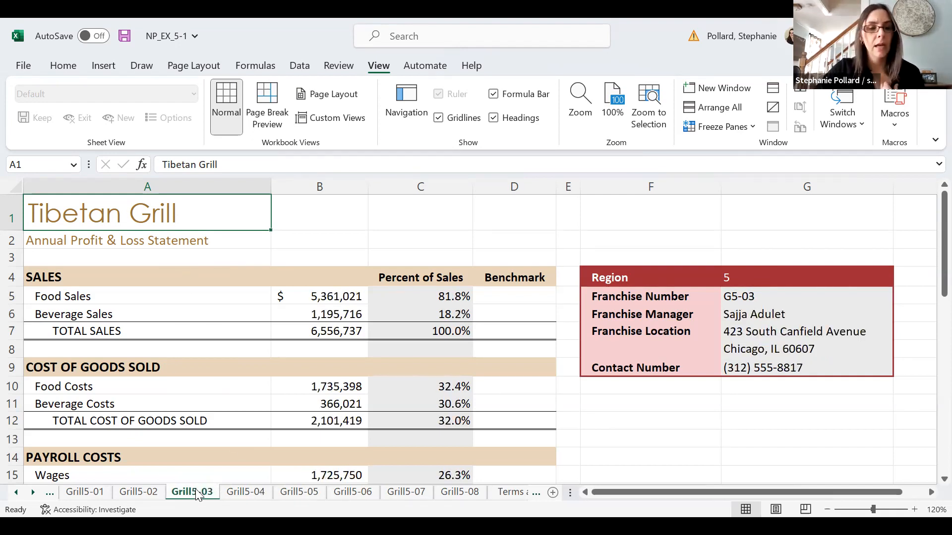
click(139, 493)
click(192, 493)
click(348, 493)
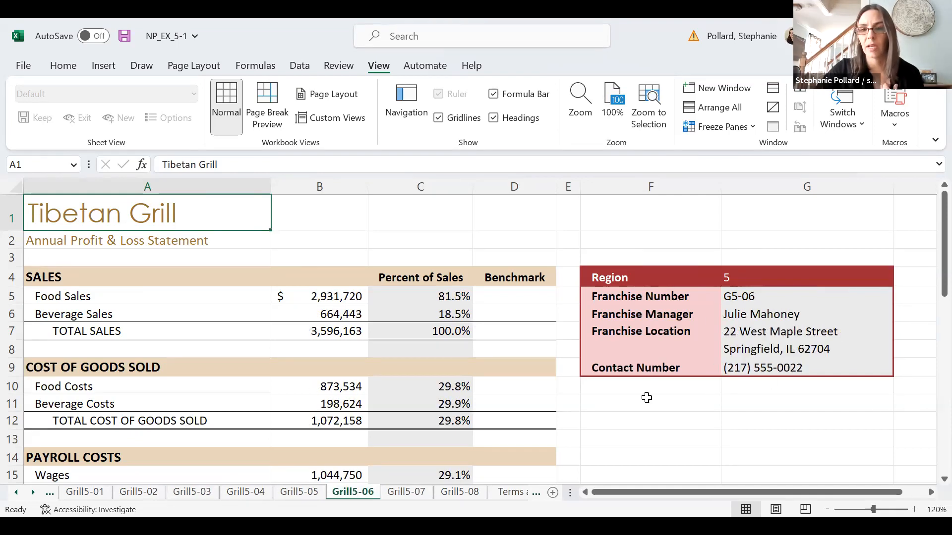
click(406, 493)
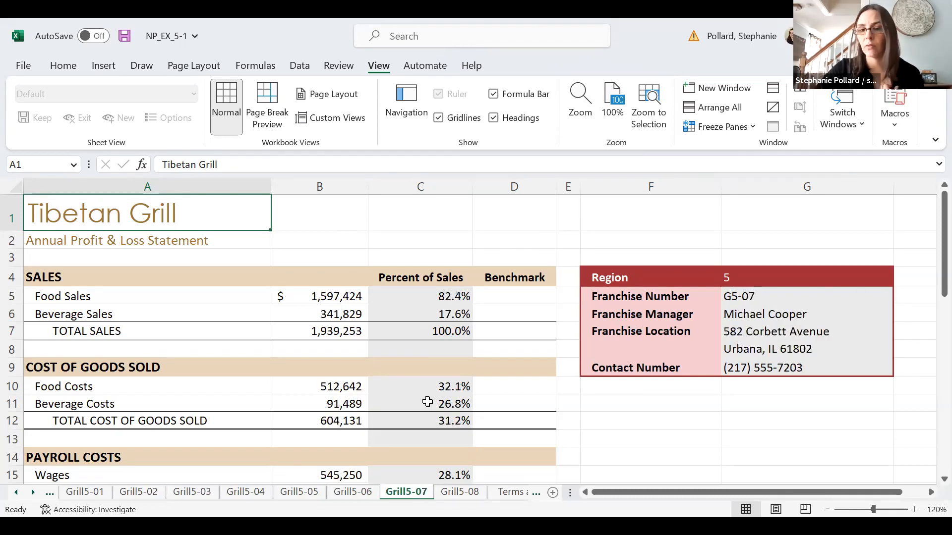
click(455, 493)
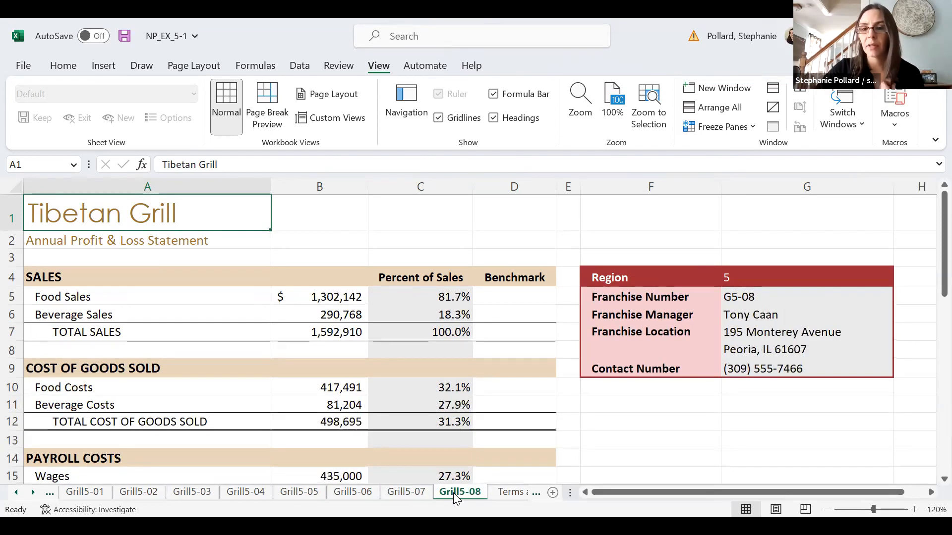
- Display the Grill5-01 sheet and open a new window of the NP_EX_5-1 workbook
click(87, 494)
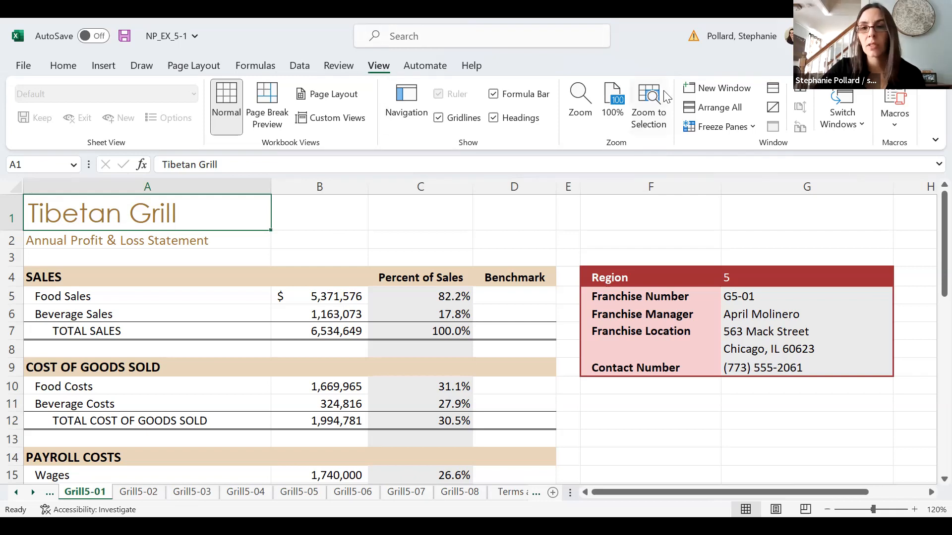
click(711, 89)
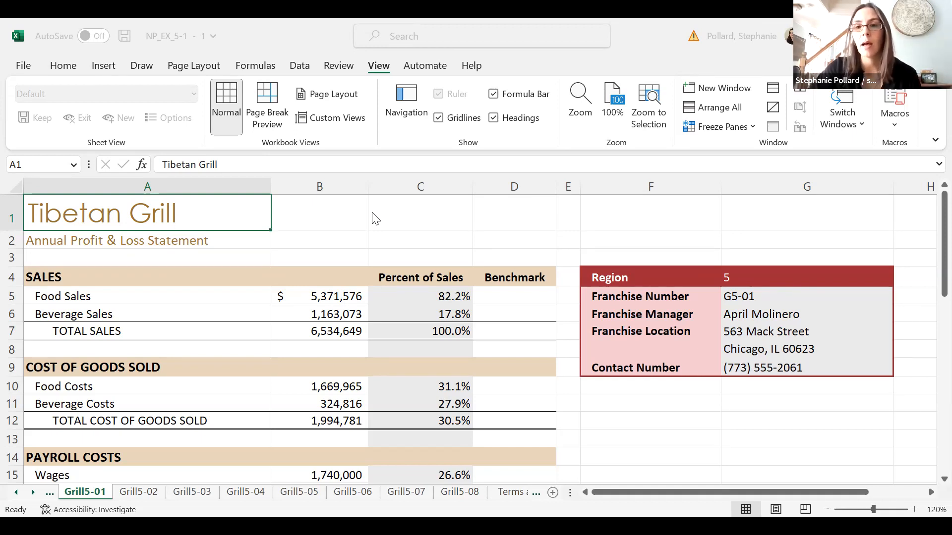
- Arrange the open workbook windows and display the Grill5-03 sheet in window 1 of NP_EX_5-1
click(717, 107)
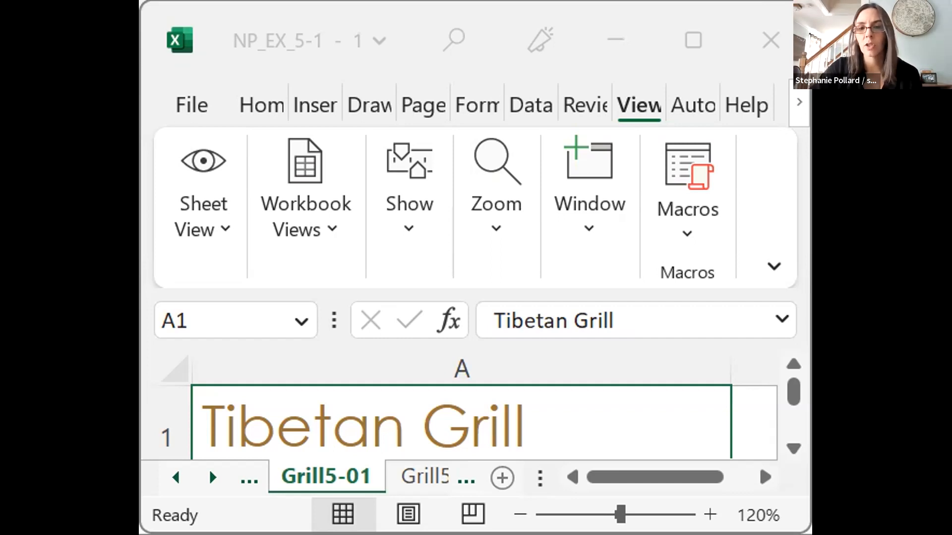
click(208, 470)
click(415, 473)
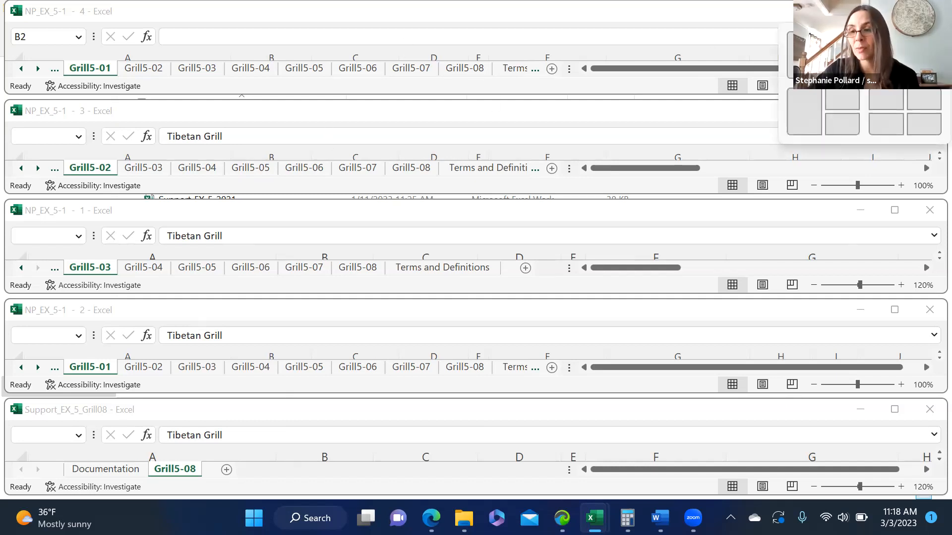
- Maximize window 4 of NP_EX_5-1 and arrange all open workbook windows as Tiled
click(894, 11)
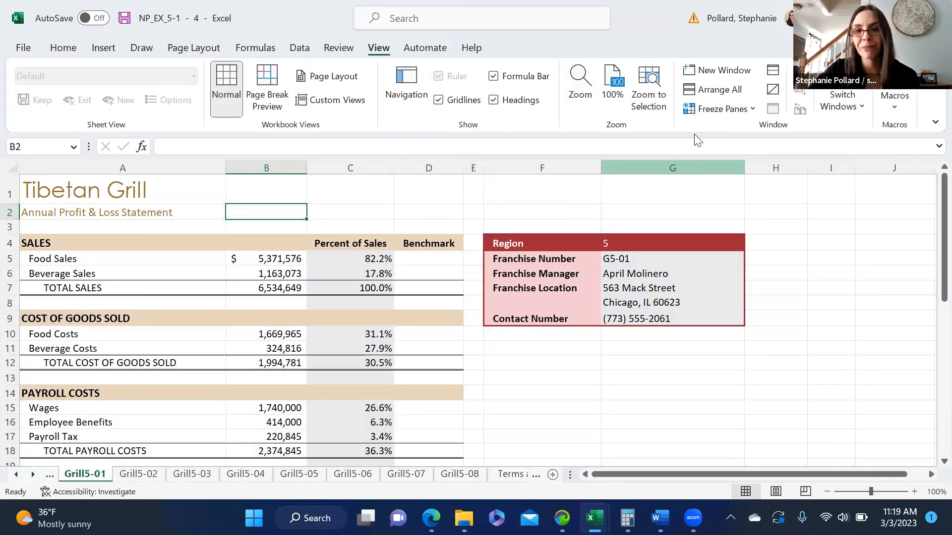
click(701, 90)
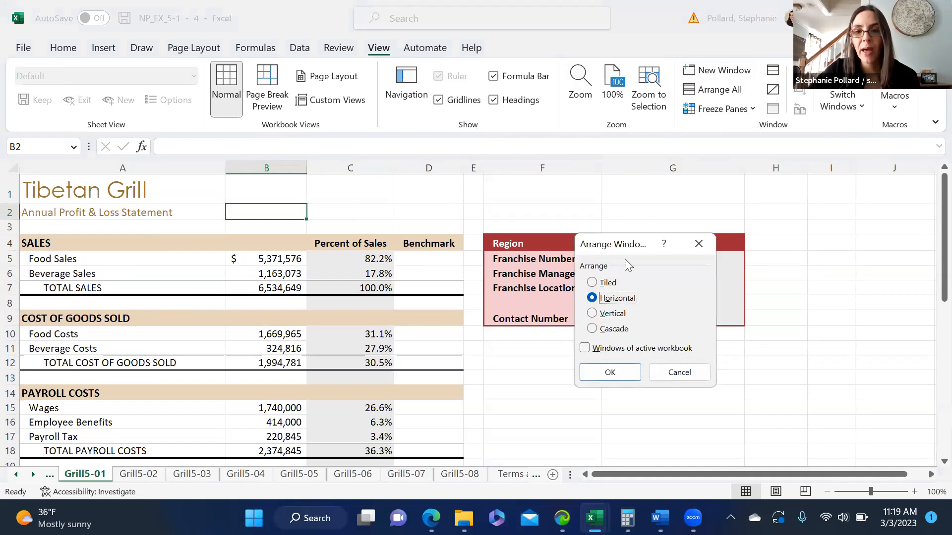
click(607, 282)
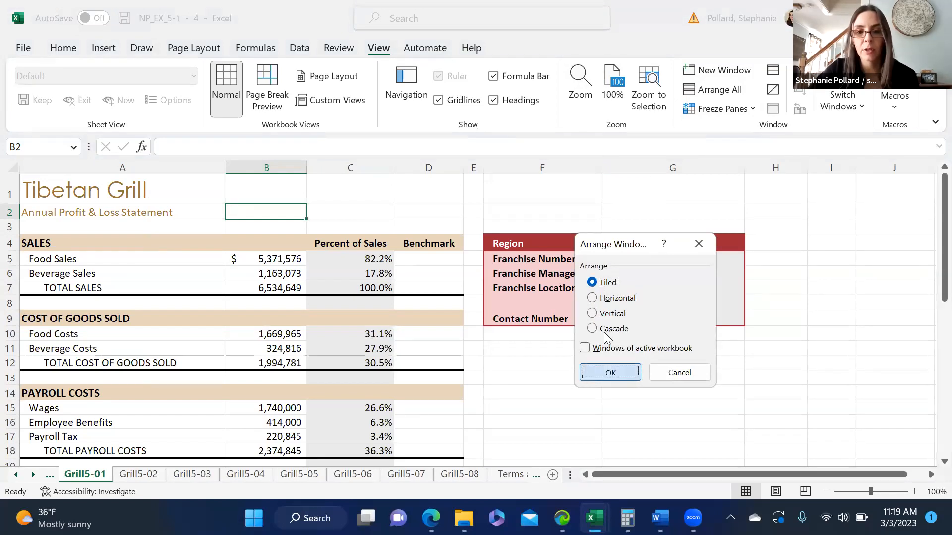
key(Return)
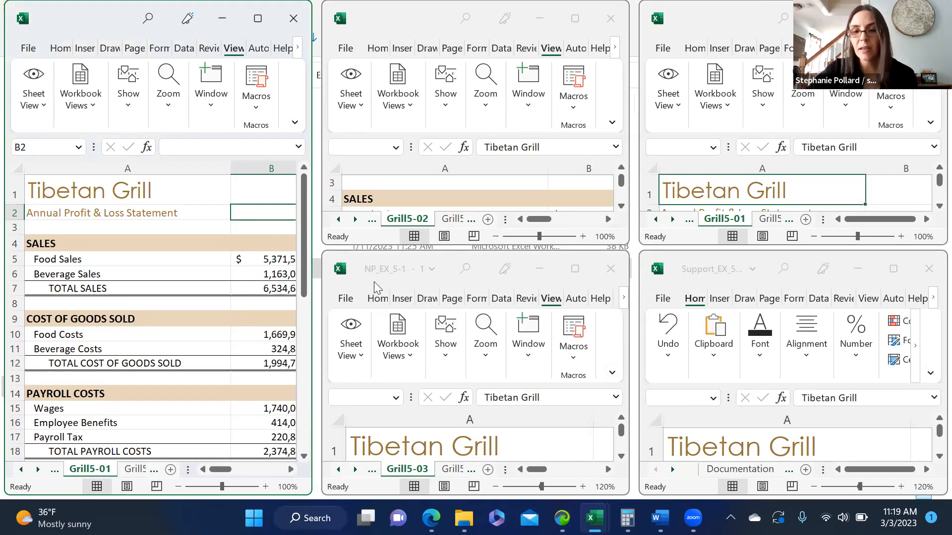
- Move through the sheets from Grill5-02 to Grill5-04 in the tiled window beside the tall one
click(452, 218)
click(451, 218)
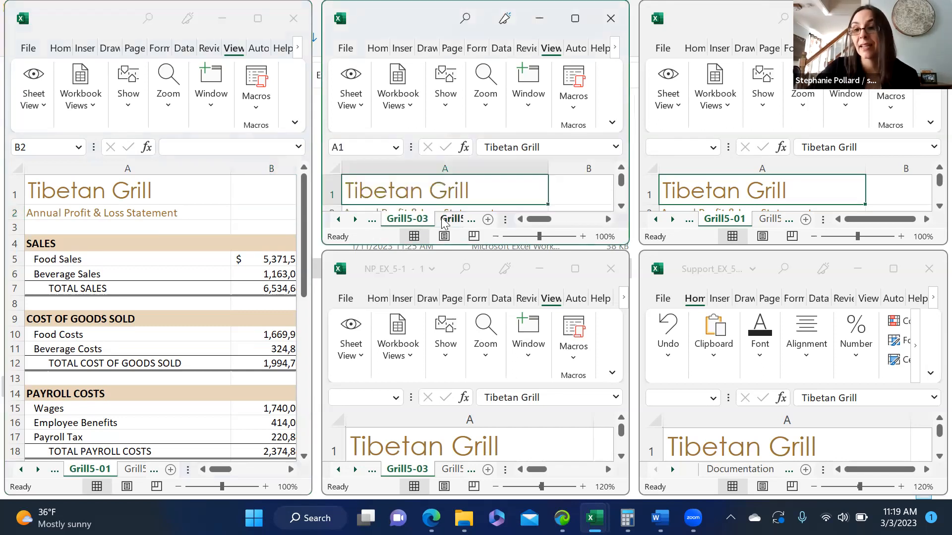
click(443, 218)
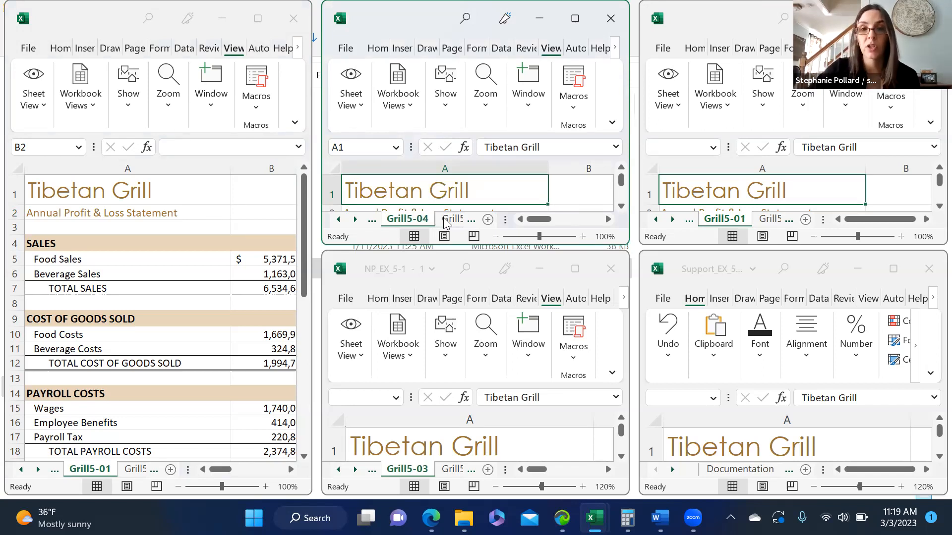
- Maximize window 4 again and arrange all open workbook windows with the Vertical option
click(258, 19)
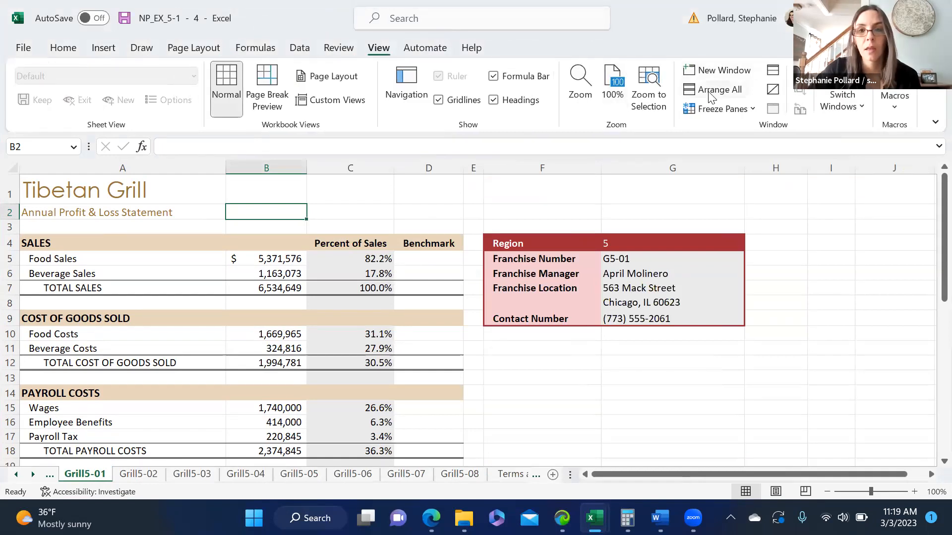
click(711, 95)
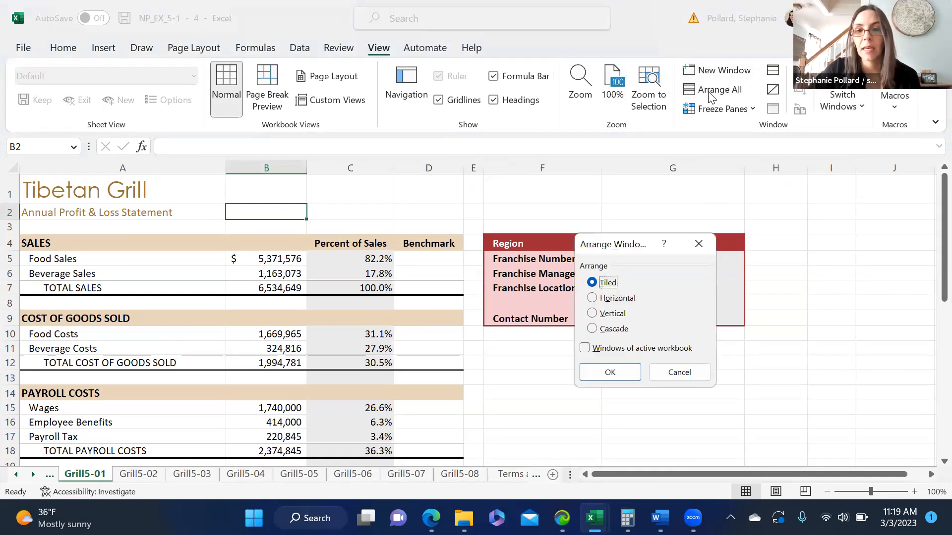
click(593, 317)
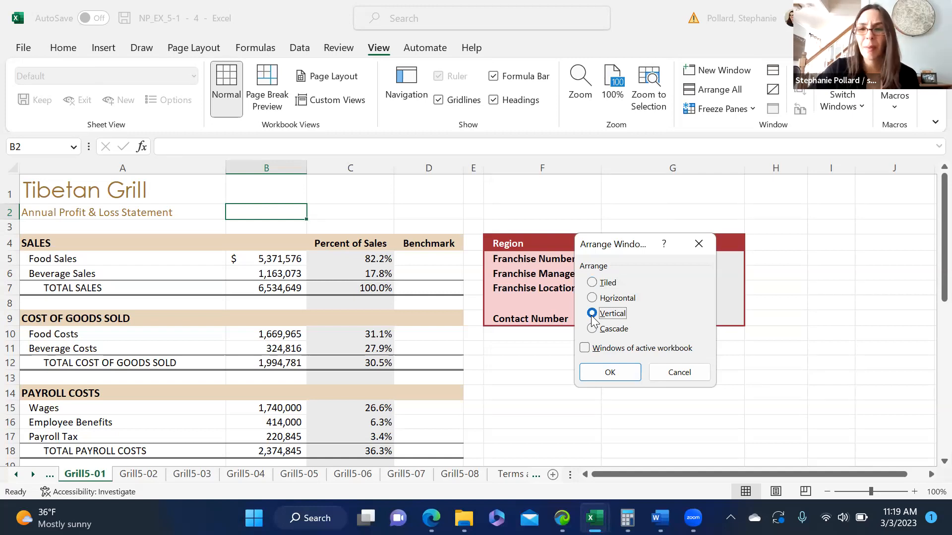
key(Return)
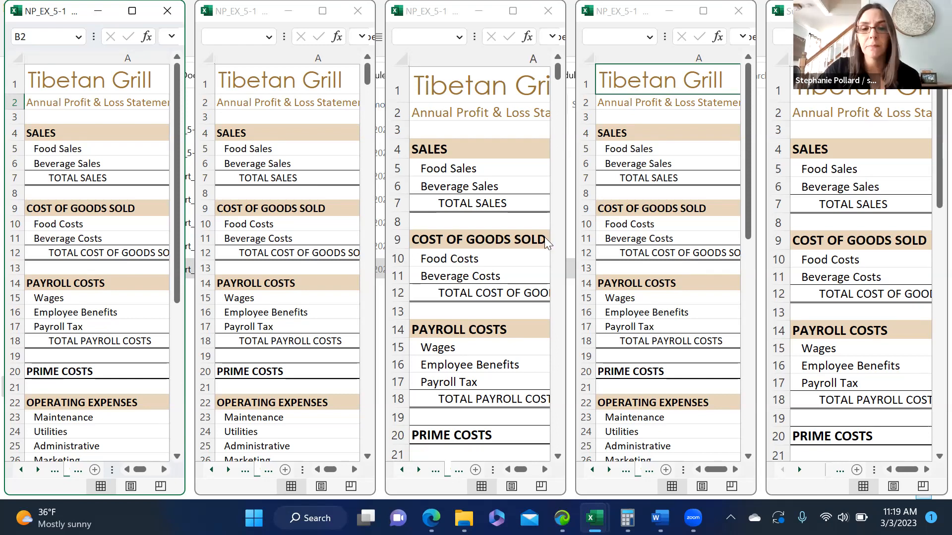
- Restore window 4 to full size and arrange all open workbook windows with the Cascade option
click(131, 10)
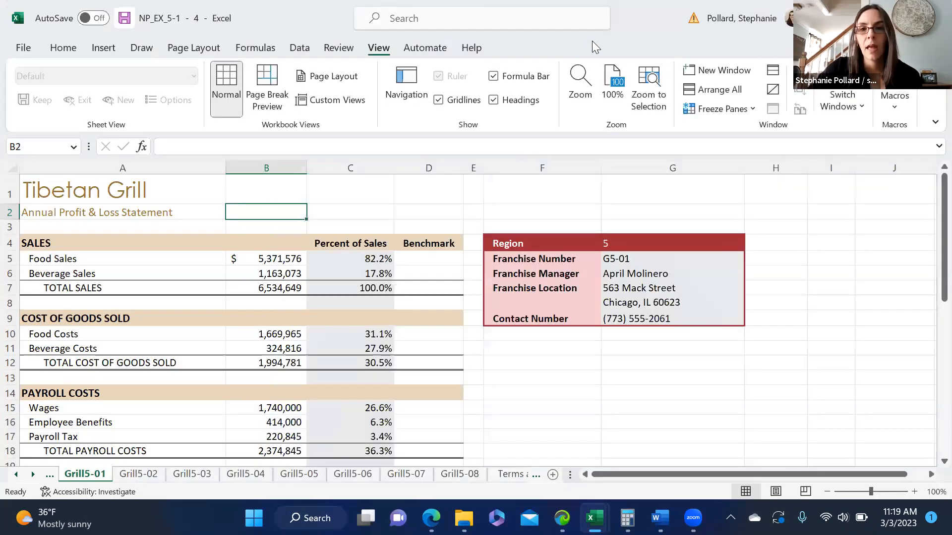
click(721, 90)
click(614, 329)
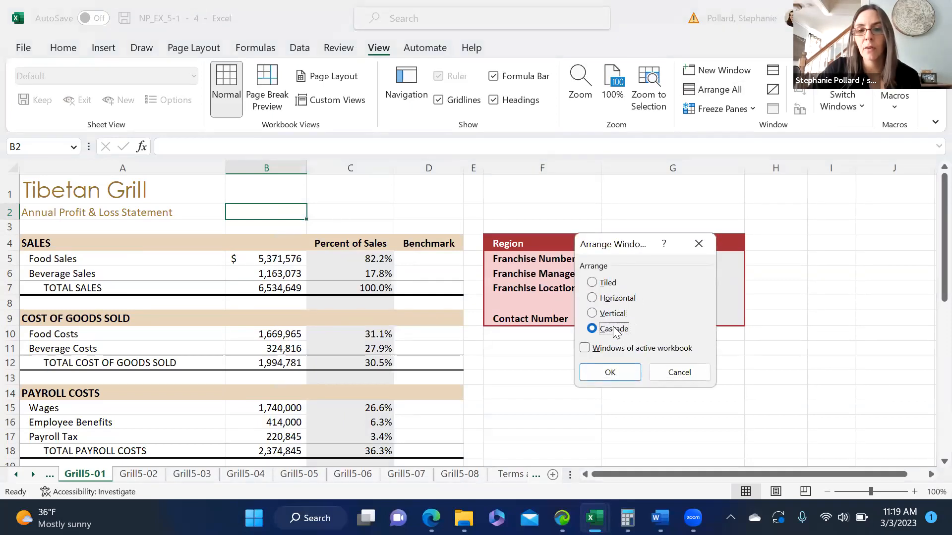
click(610, 372)
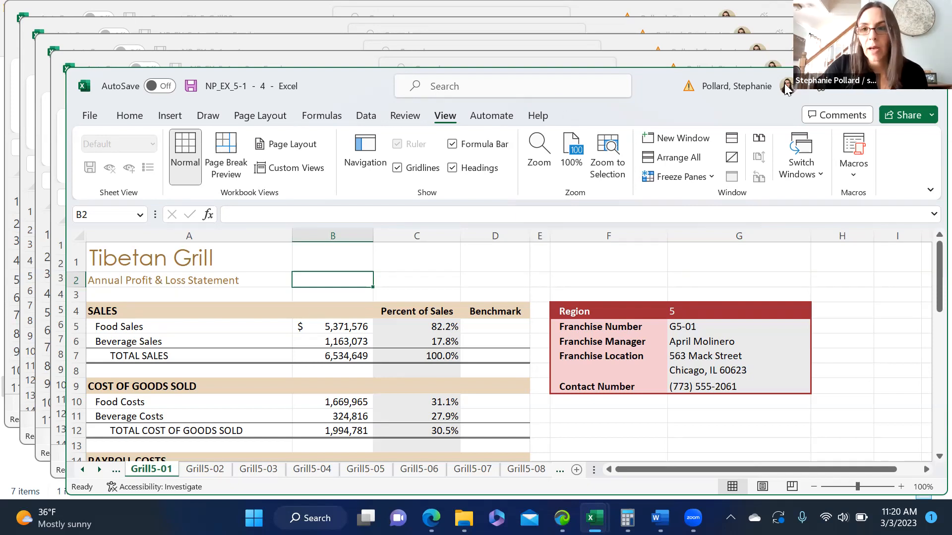
- Arrange all open workbook windows with the Vertical option and select cell A11 in the Grill5-01 window
click(667, 158)
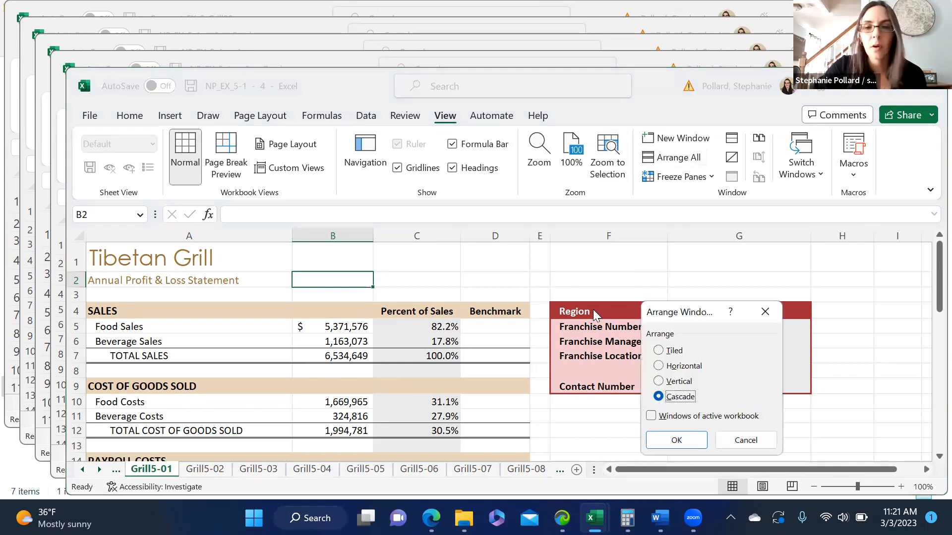
key(Up)
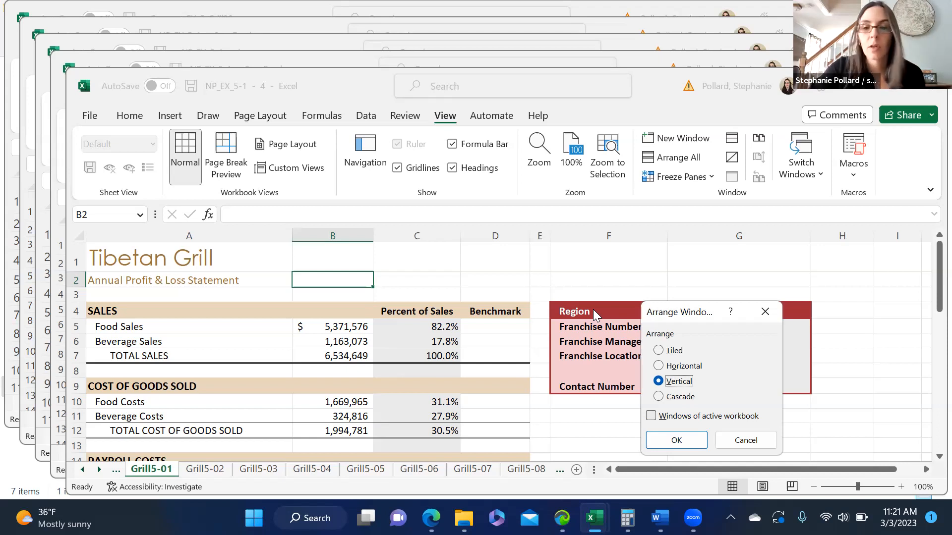
key(Return)
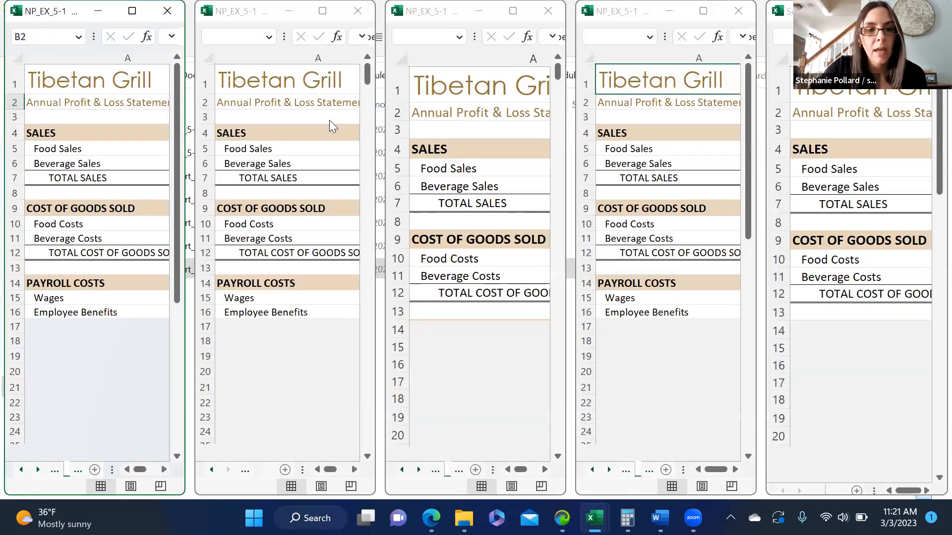
click(158, 237)
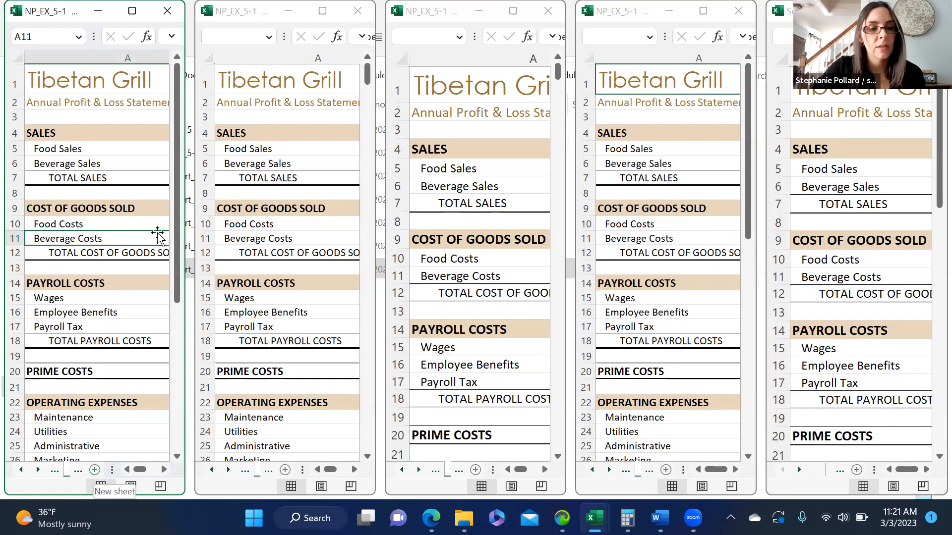
mouse_move(157, 237)
mouse_down()
mouse_move(180, 237)
mouse_move(158, 237)
mouse_up()
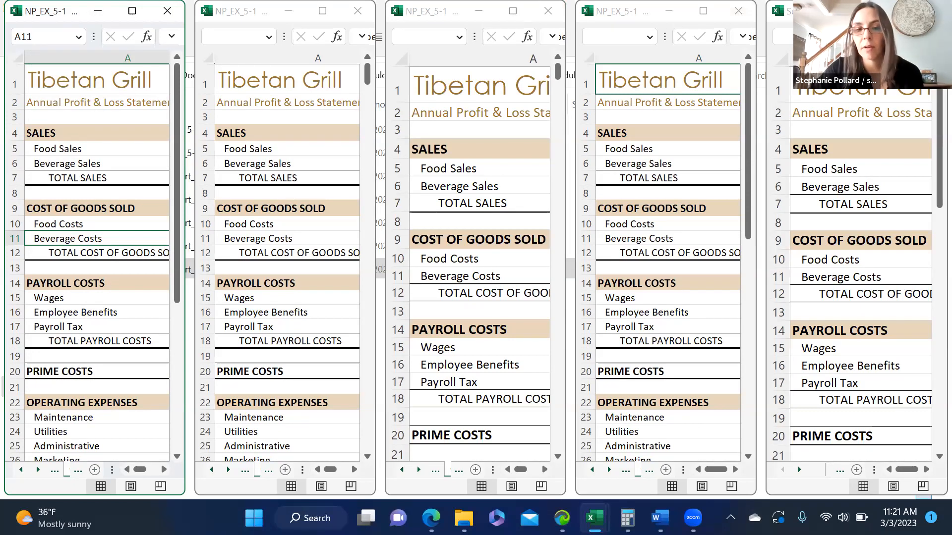
- Close the last two windows in the row, then maximize window 3 and arrange the remaining workbook windows with the Vertical option
click(788, 19)
key(ctrl+w)
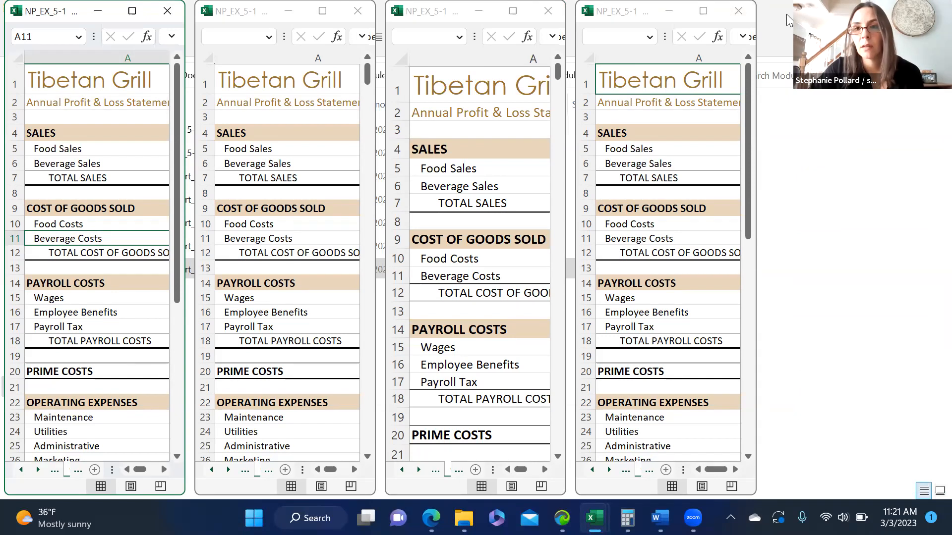
click(739, 10)
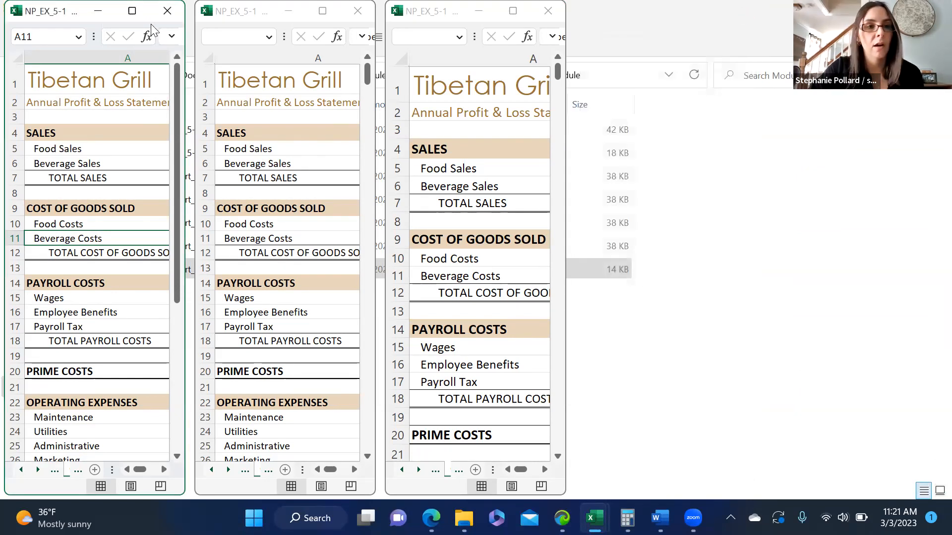
click(132, 11)
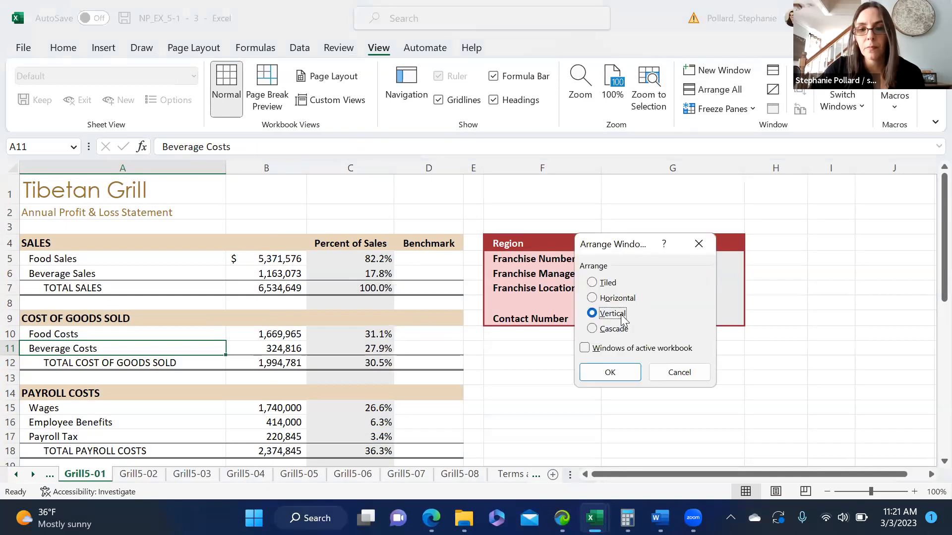
key(Return)
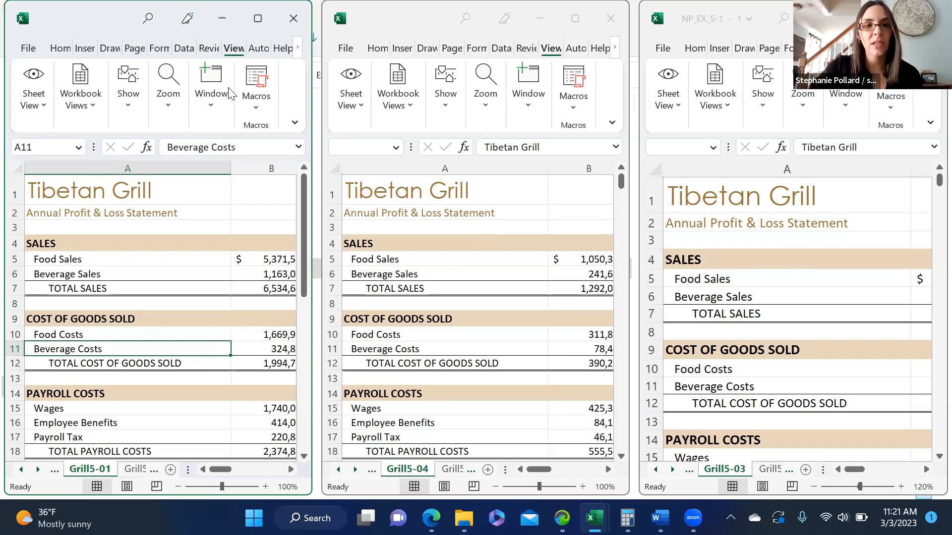
- Set a custom magnification of 120% for the window showing Grill5-01
click(169, 77)
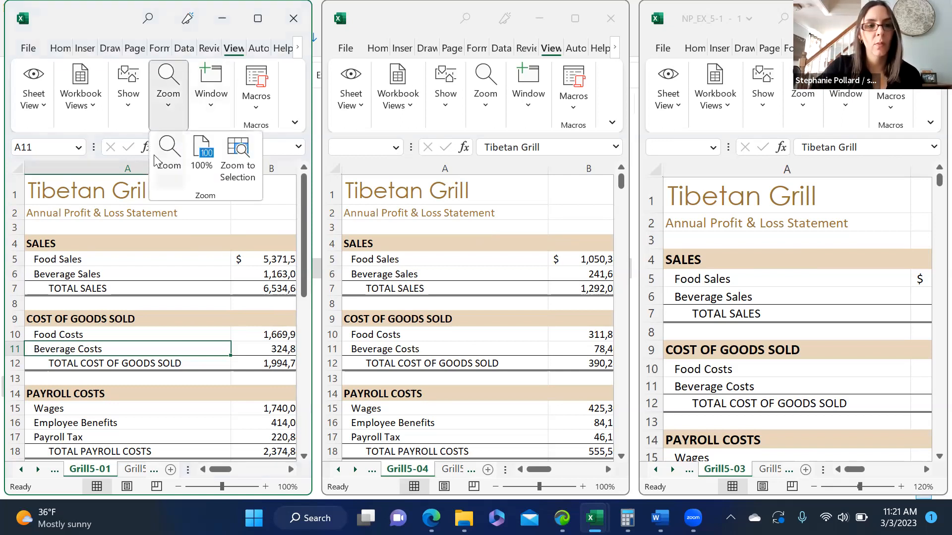
click(174, 152)
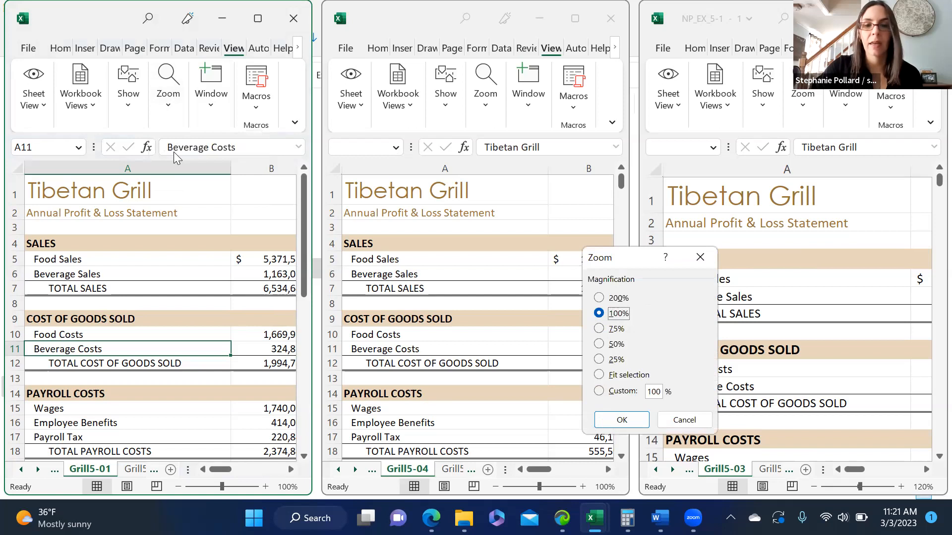
double_click(661, 389)
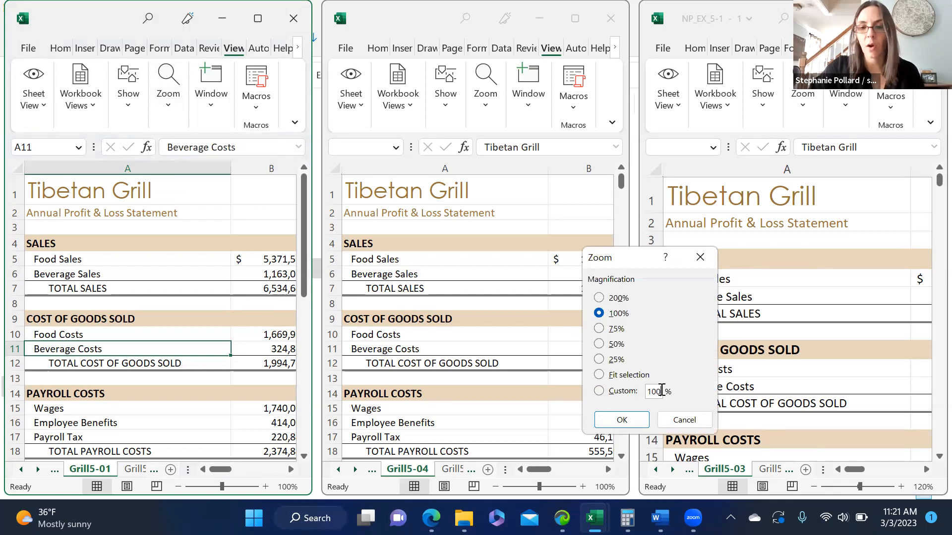
text(120)
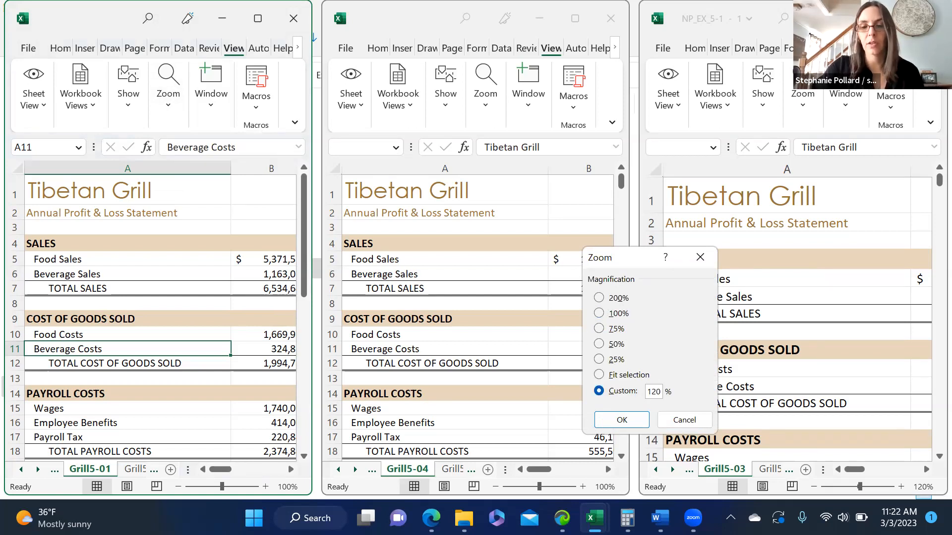
click(628, 422)
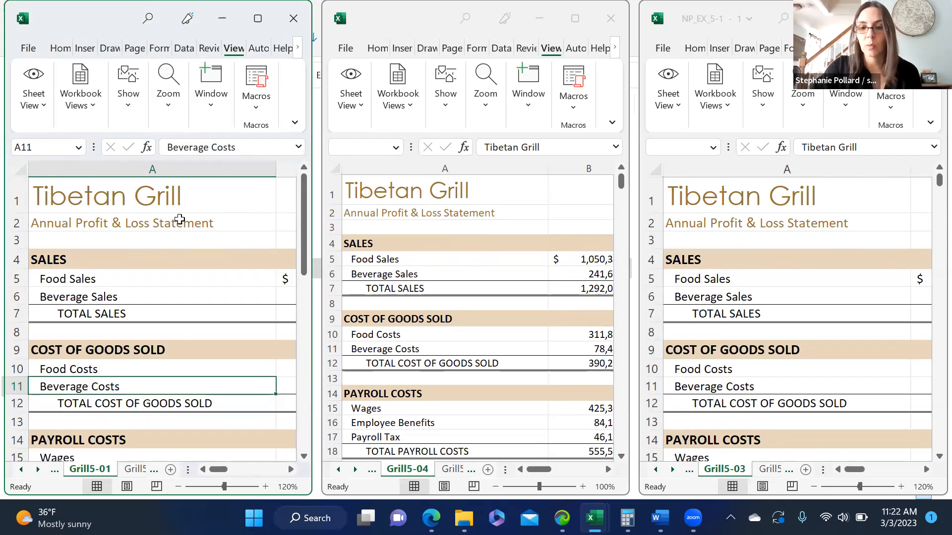
- Zoom the middle window showing Grill5-04 in to 120%
click(583, 487)
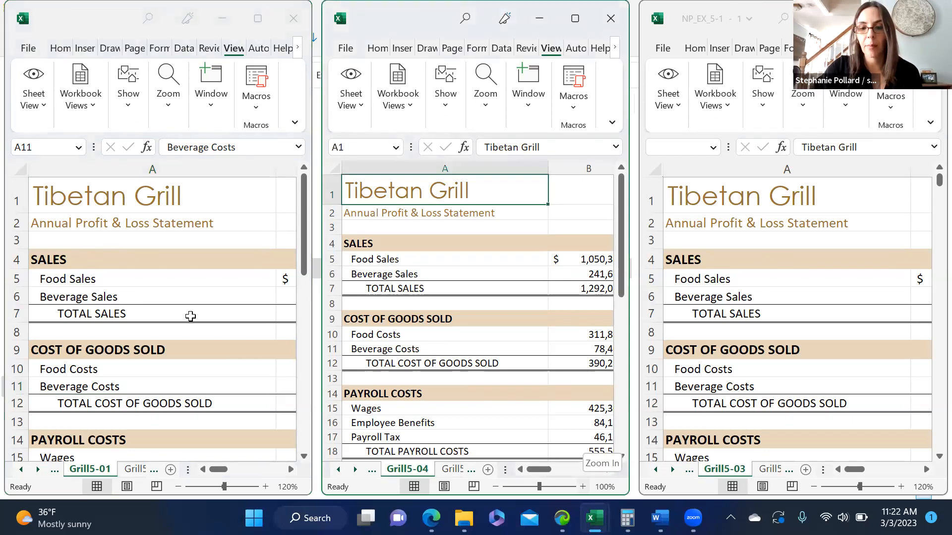
click(583, 487)
click(582, 487)
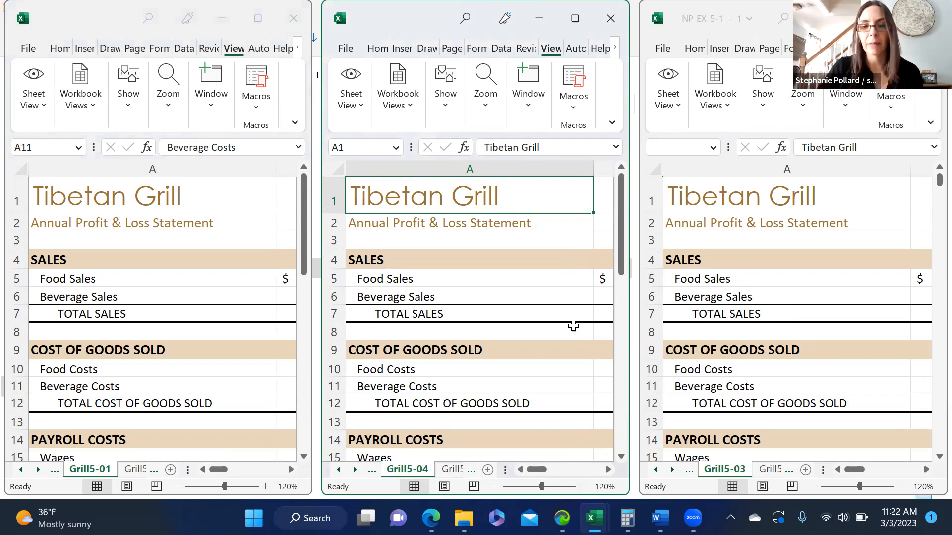
- Set the zoom of the window showing Grill5-03 to 100%
click(901, 488)
right_click(902, 489)
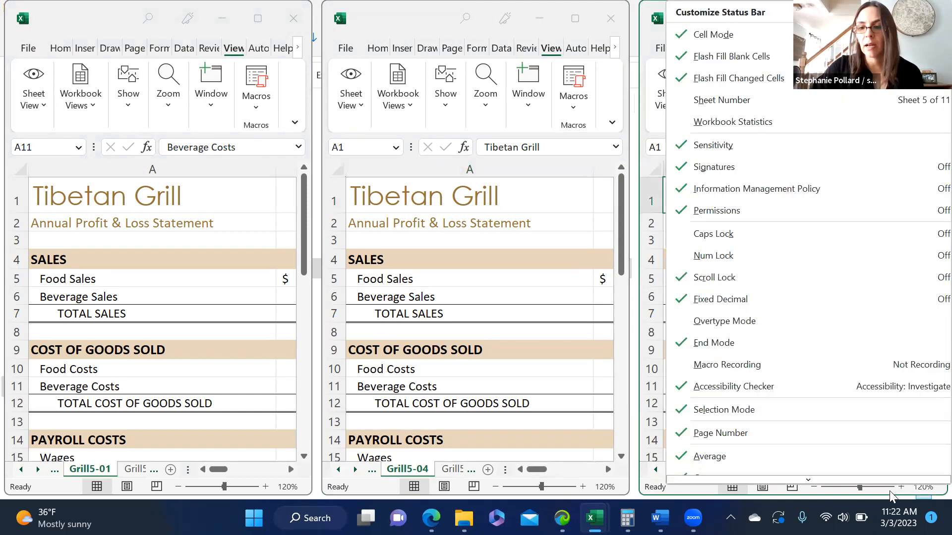
click(890, 491)
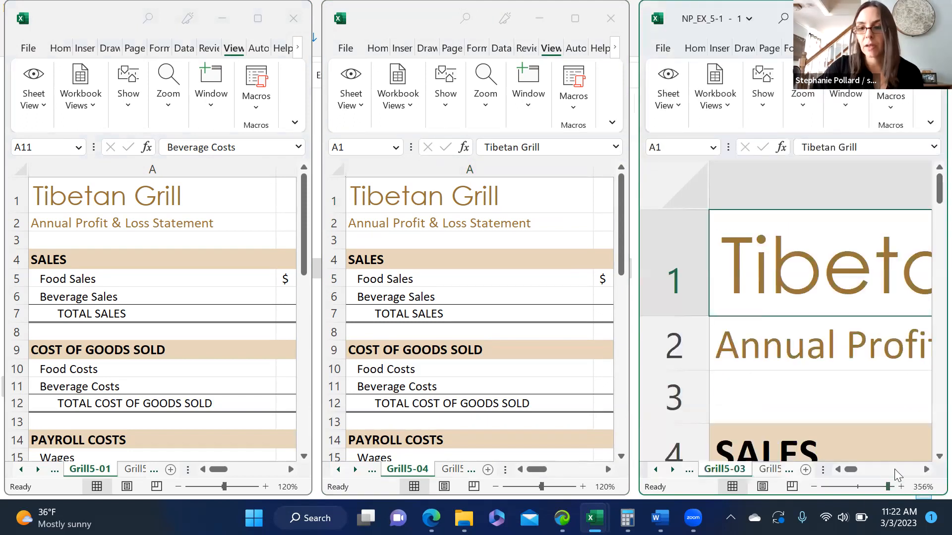
drag(887, 487, 857, 488)
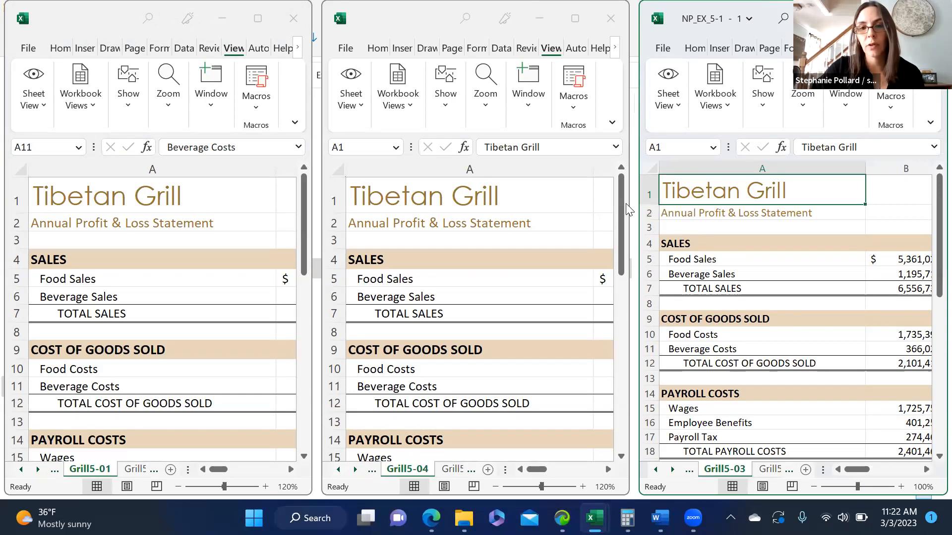
- View the Grill5-01 window side by side with NP_EX_5-1 - 1 and close the Grill5-04 window between them
drag(620, 201, 608, 186)
drag(303, 236, 289, 220)
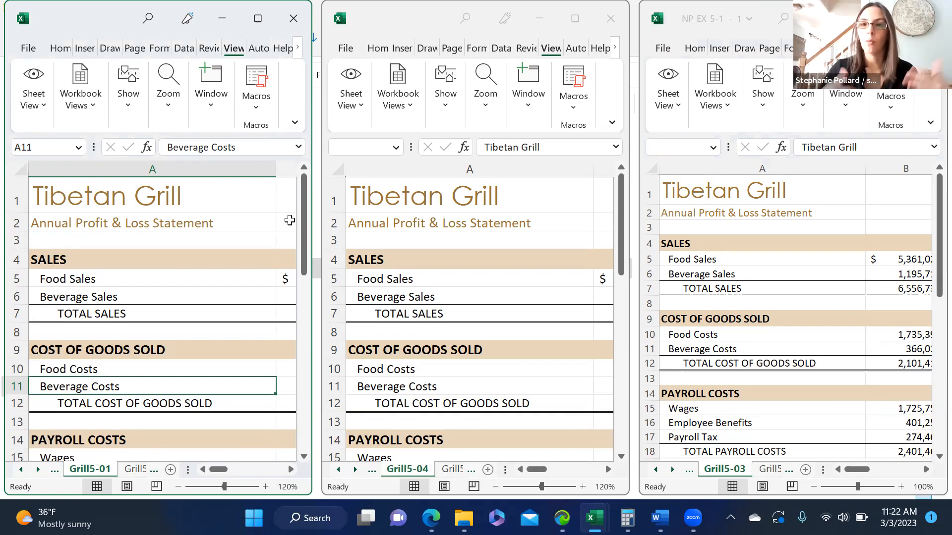
click(214, 104)
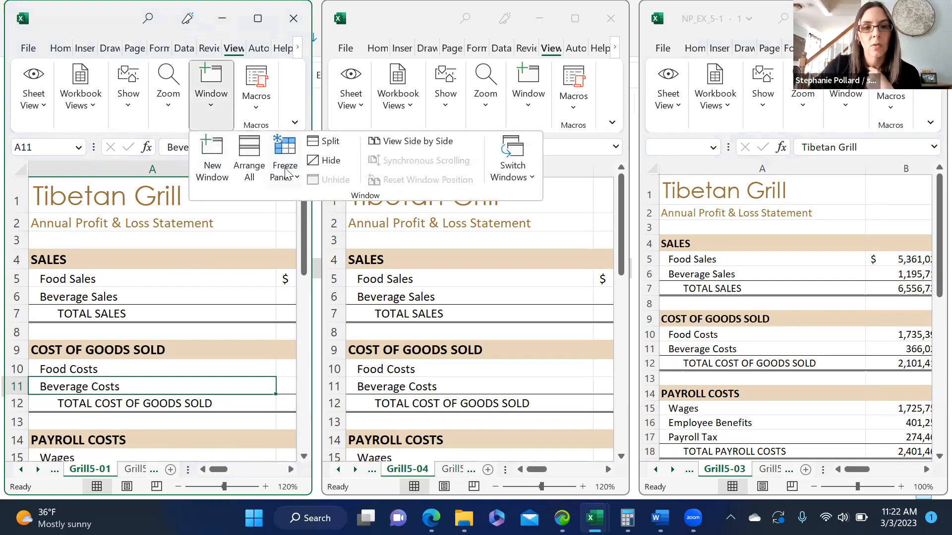
click(407, 145)
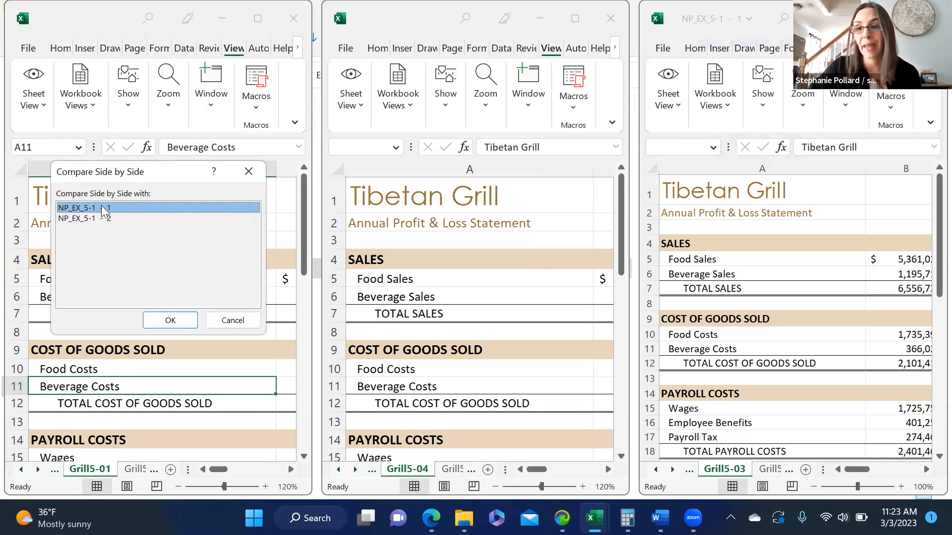
click(170, 320)
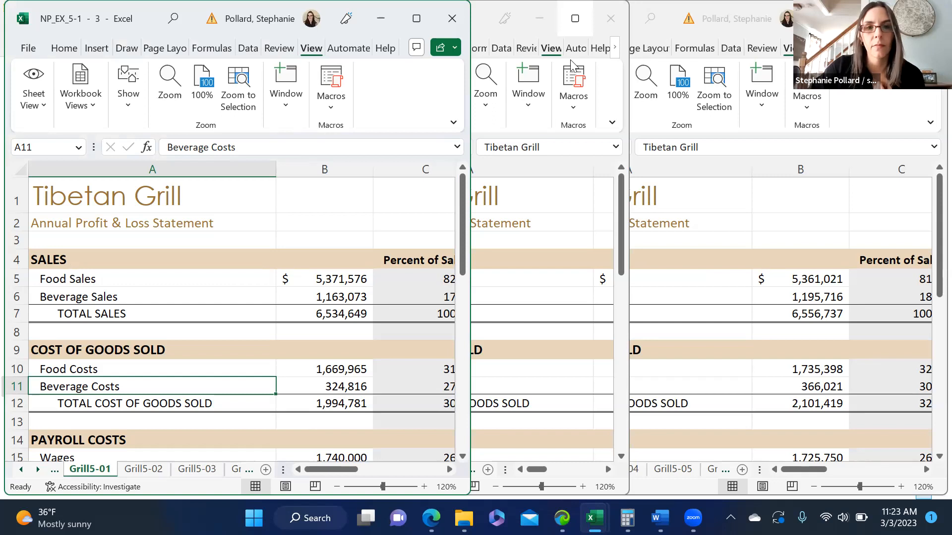
click(611, 19)
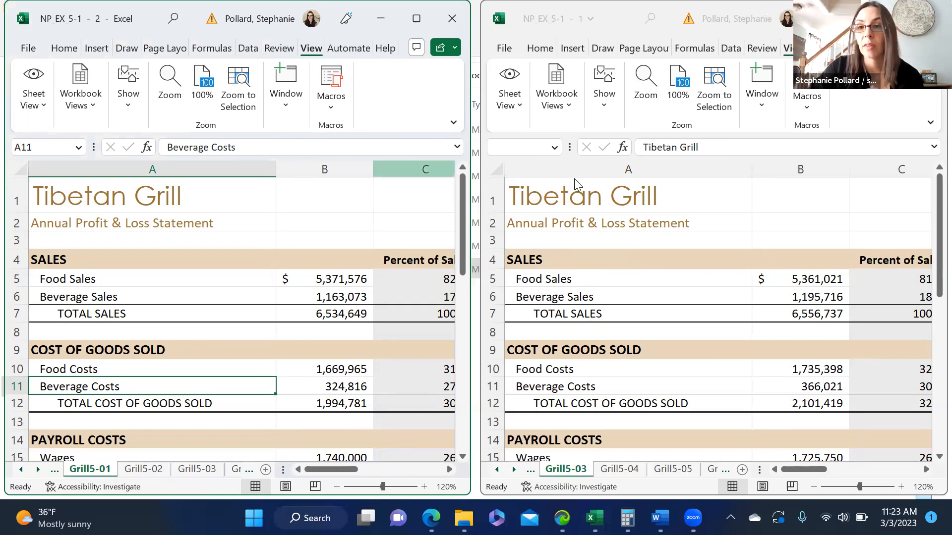
- Check the Synchronous Scrolling option and scroll the Grill5-01 and Grill5-03 windows together
click(286, 102)
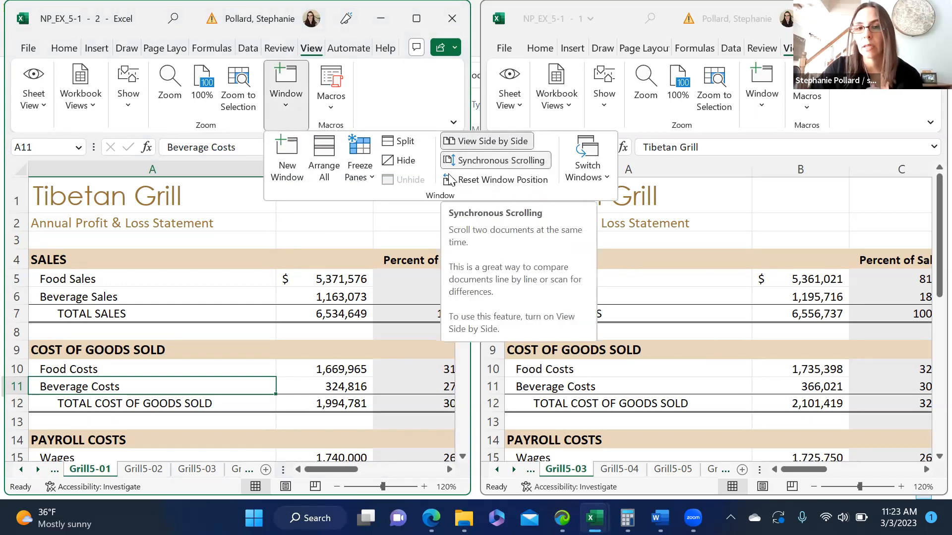
click(529, 167)
drag(461, 220, 447, 185)
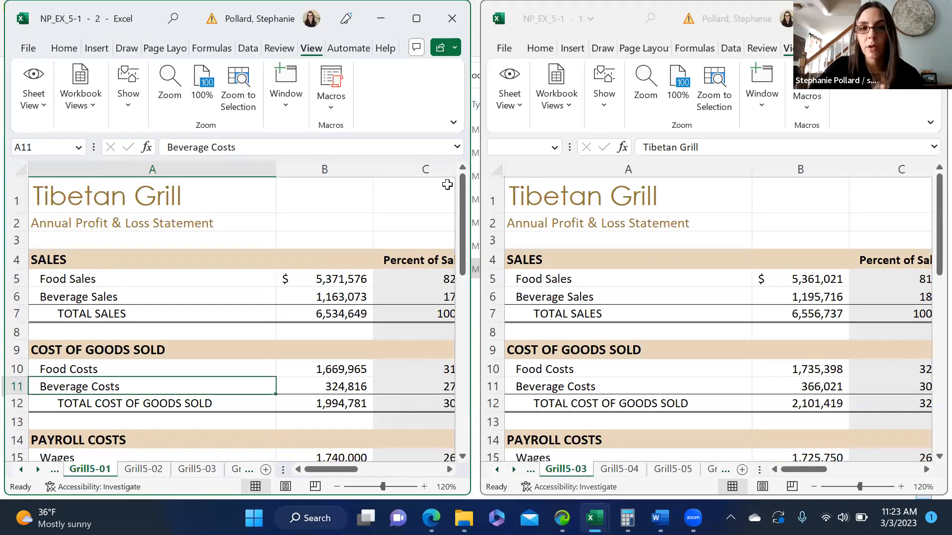
- Turn off Synchronous Scrolling and scroll the Grill5-01 window on its own
click(283, 107)
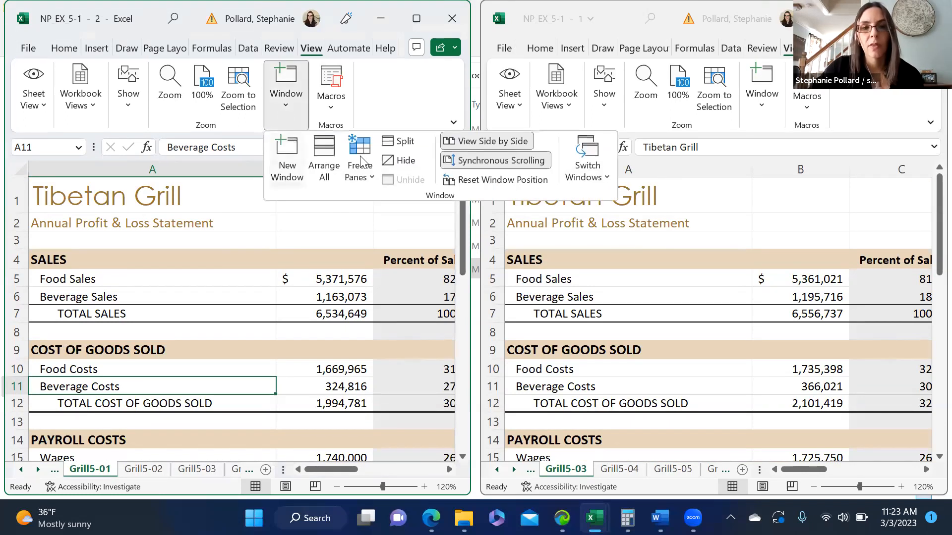
click(468, 164)
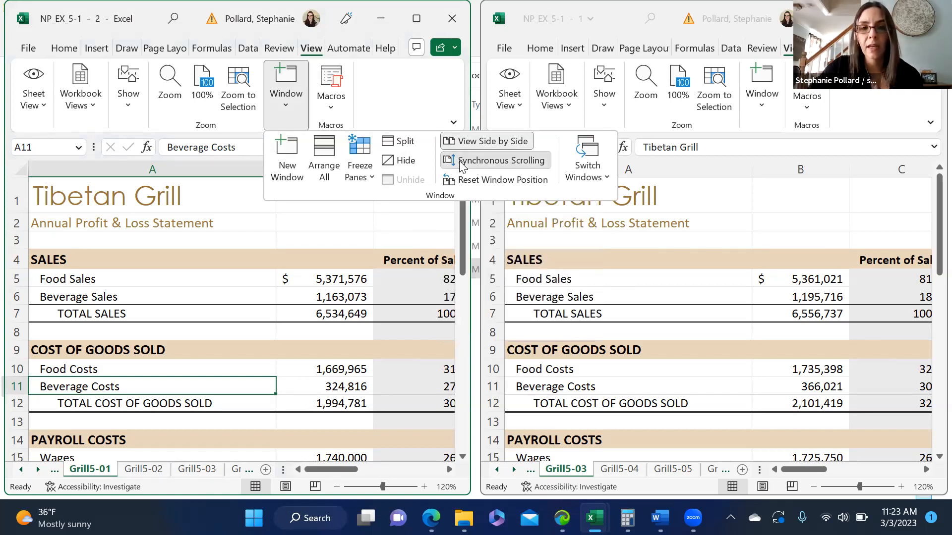
click(461, 163)
mouse_move(463, 174)
mouse_down()
mouse_move(472, 184)
mouse_move(466, 171)
mouse_up()
- Turn Synchronous Scrolling back on and scroll both side-by-side windows together
click(284, 103)
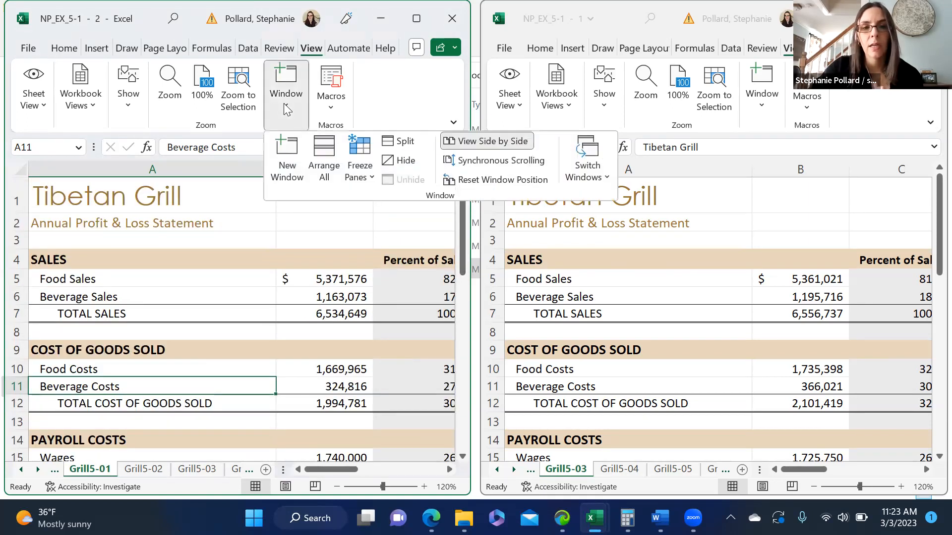
click(477, 166)
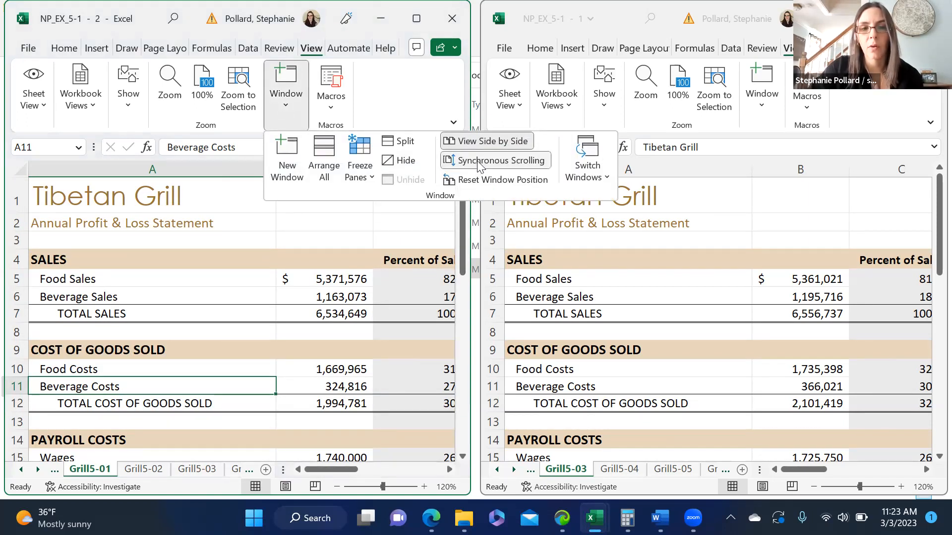
click(460, 220)
drag(460, 220, 472, 184)
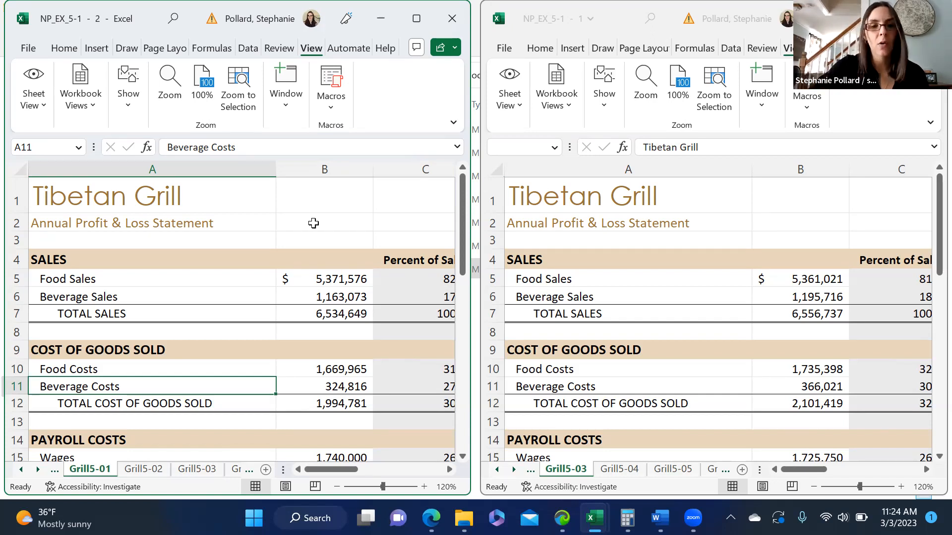
- Select cell B2 on Grill5-01, then close the Grill5-03 window and maximize the remaining NP_EX_5-1 window
click(237, 224)
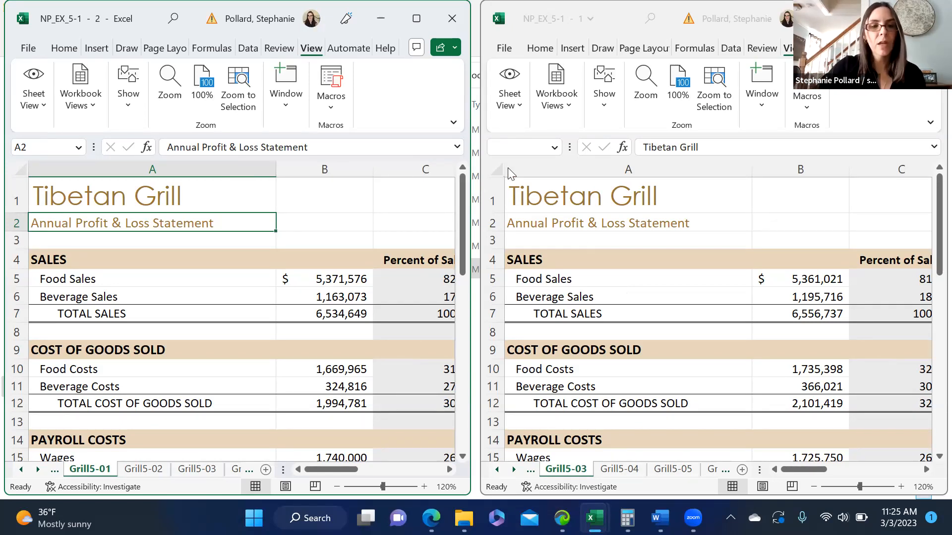
click(308, 224)
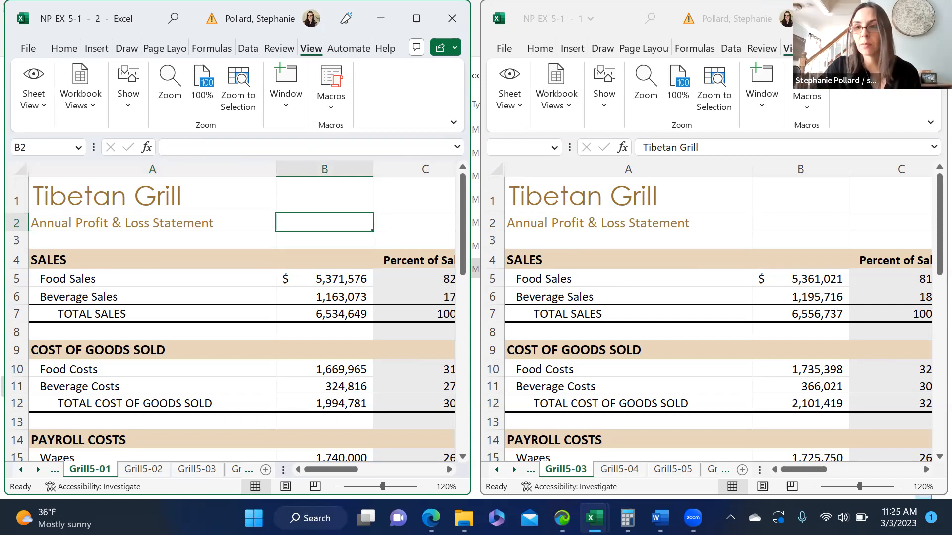
click(928, 18)
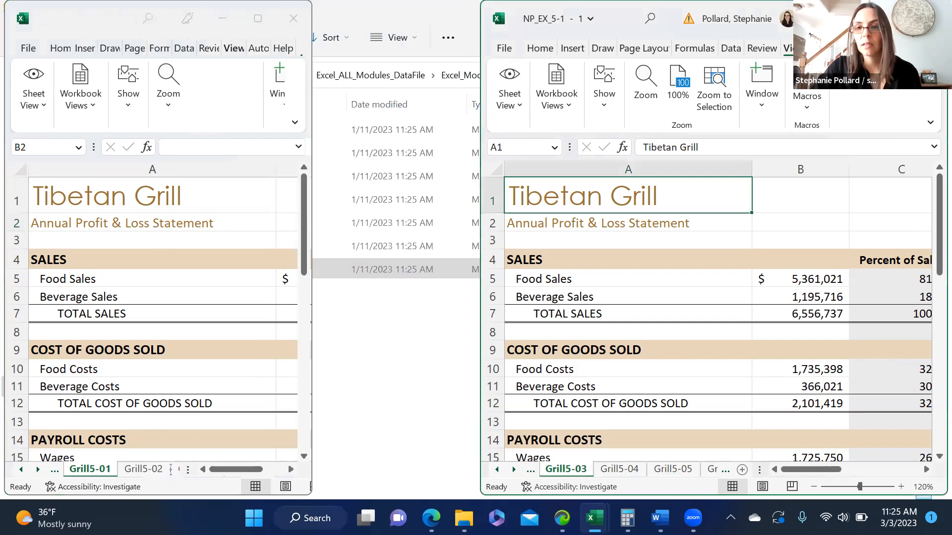
click(258, 19)
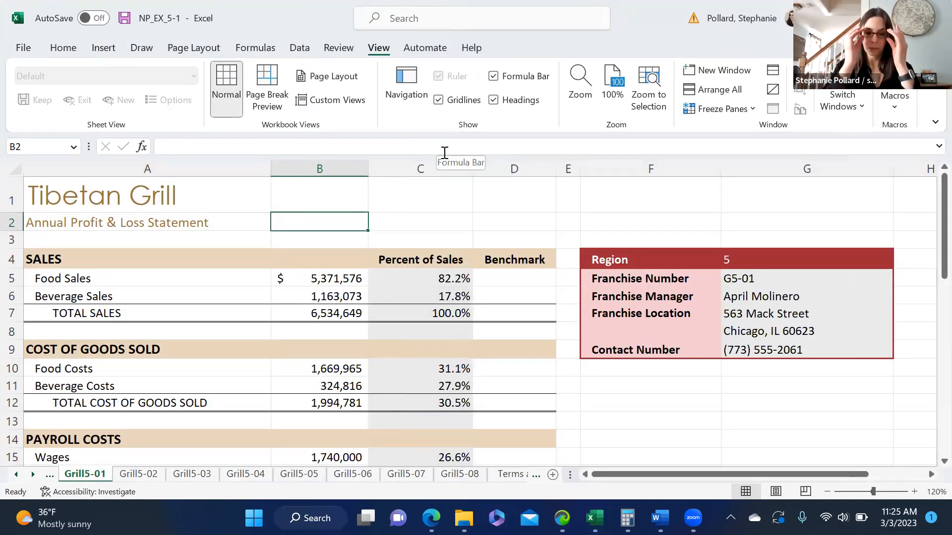
- Group the worksheets Grill5-01 through Grill5-08, then ungroup them
click(455, 211)
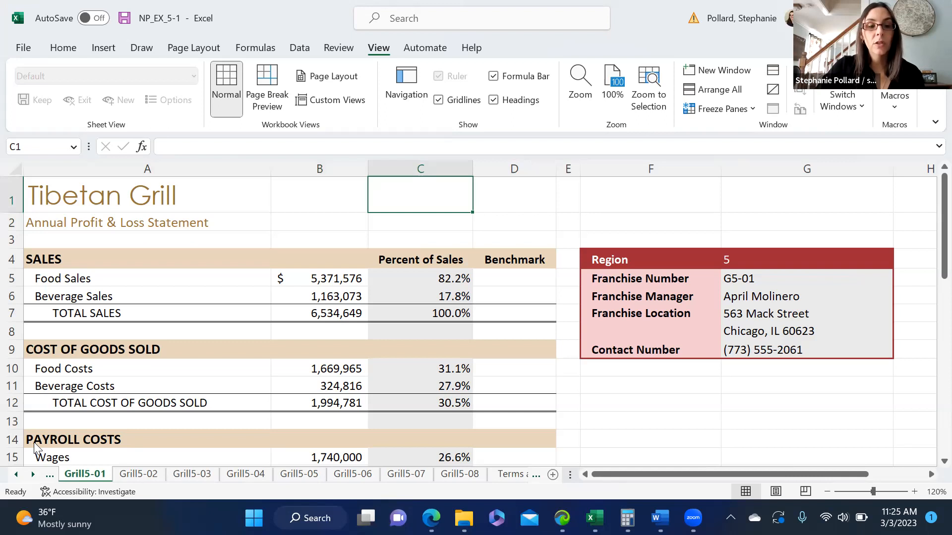
click(105, 475)
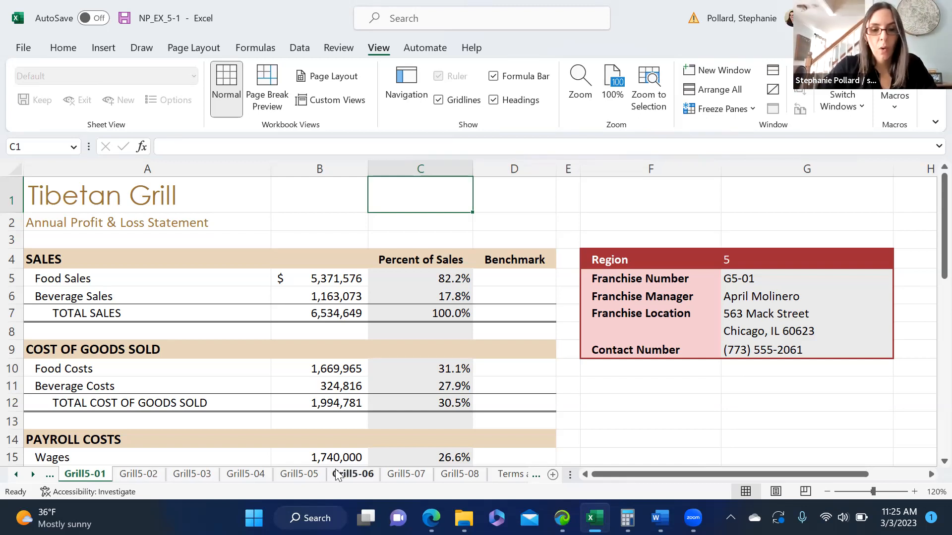
shift+click(461, 476)
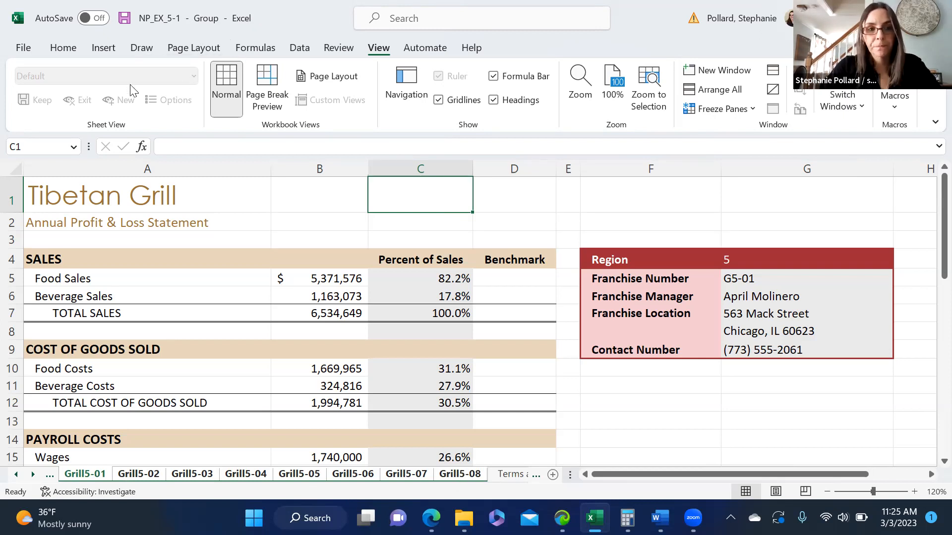
right_click(354, 476)
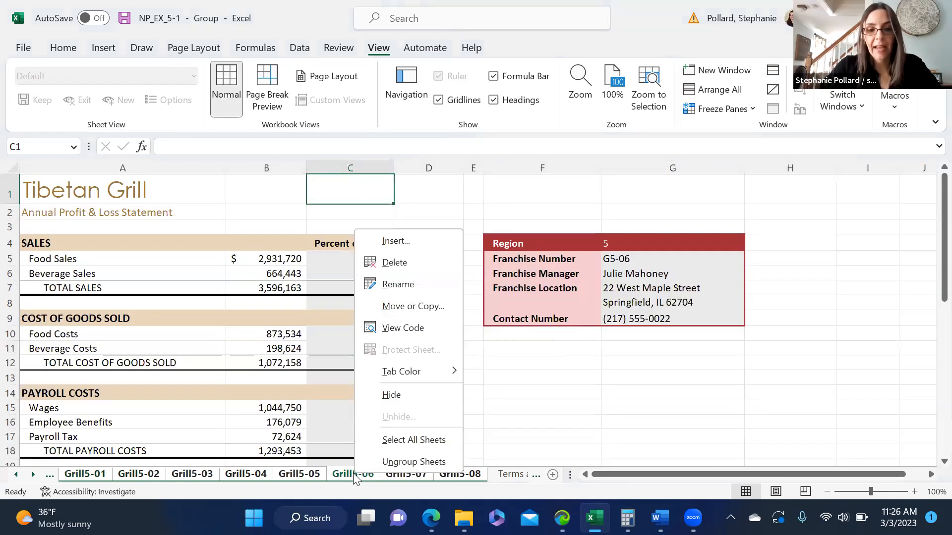
click(384, 463)
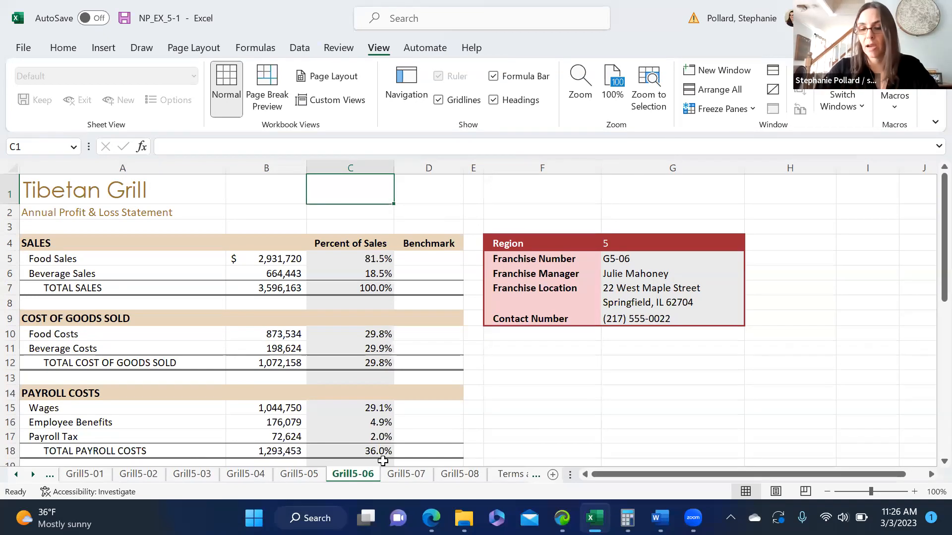
- Group the nonadjacent sheets Grill5-01, Grill5-06 and Grill5-08, then replace that selection with a group of Grill5-01 through Grill5-08
click(85, 474)
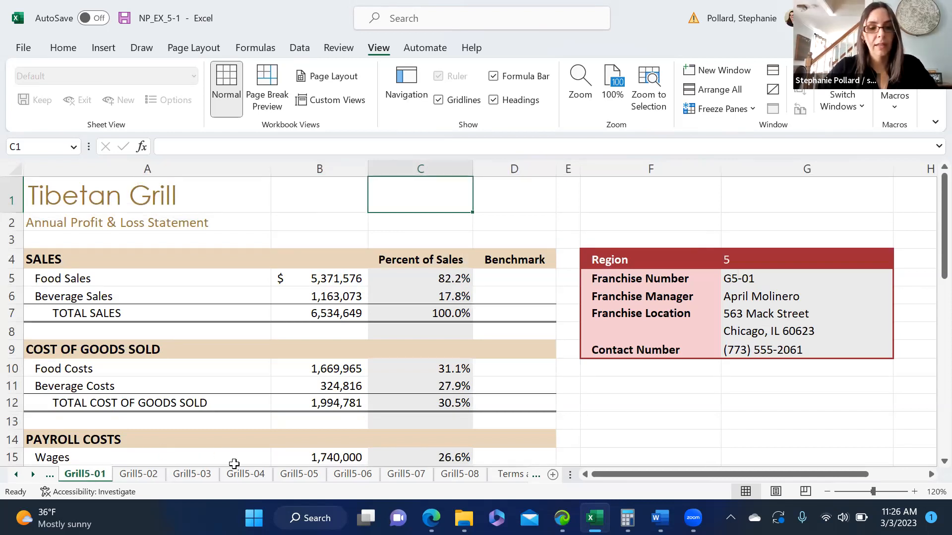
shift+click(456, 477)
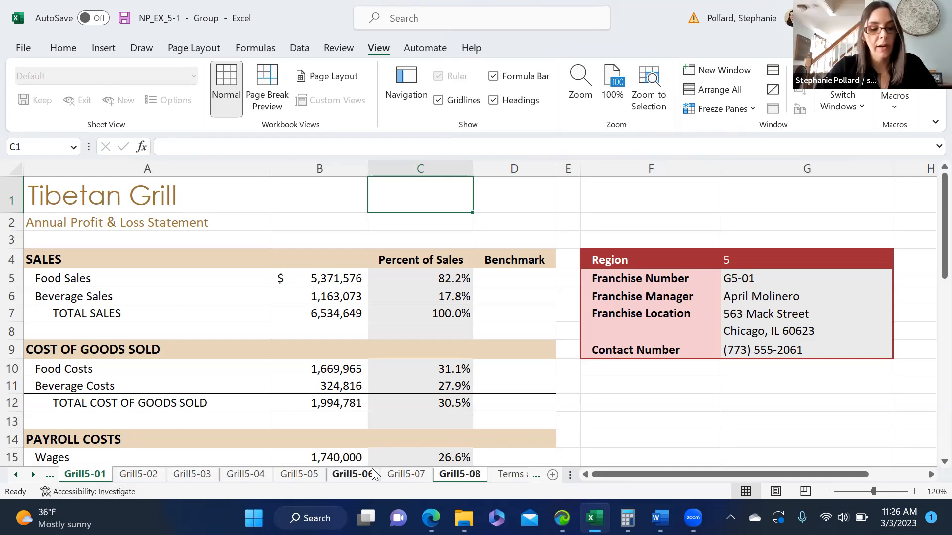
click(99, 477)
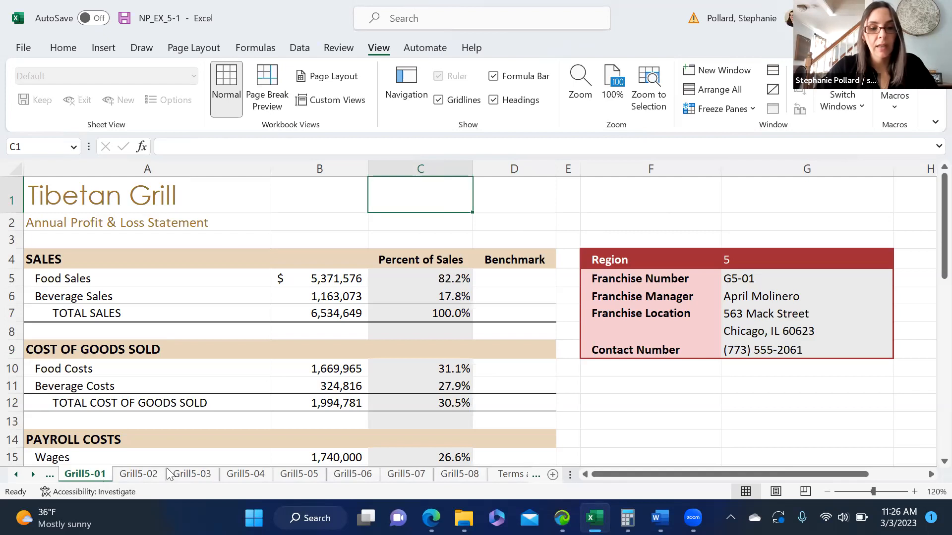
shift+click(471, 476)
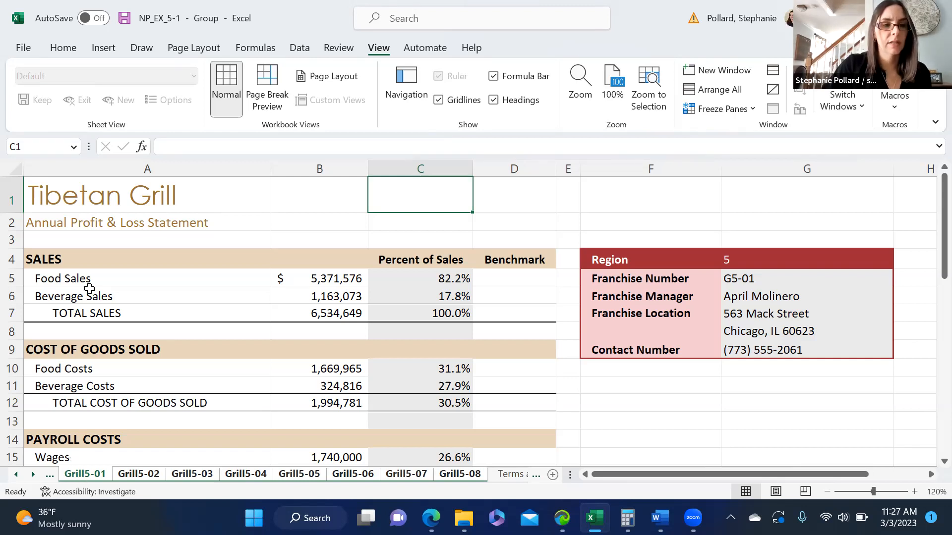
- Change the subtitle in A2 of the grouped sheets to "Annual Profit & Loss Statement ending March 31, 2024" and widen column A to fit it
click(217, 226)
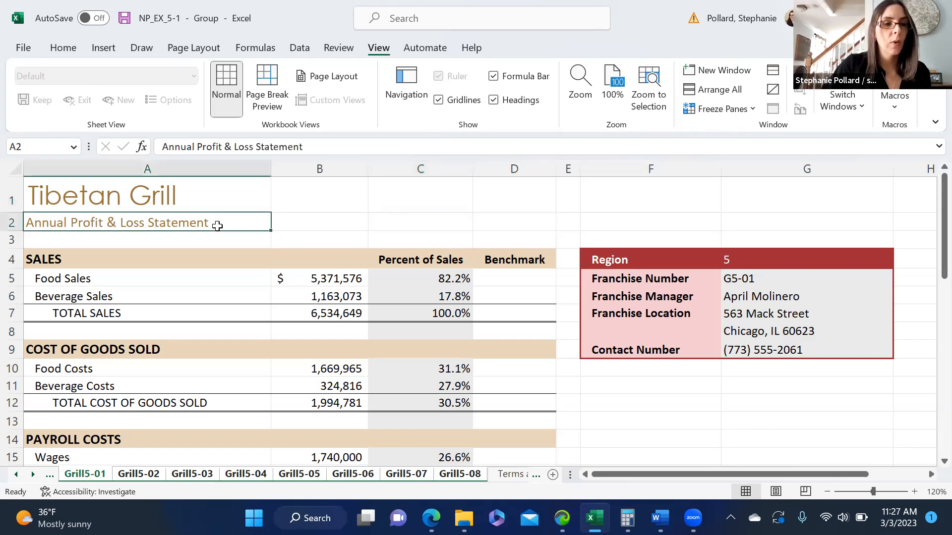
double_click(218, 224)
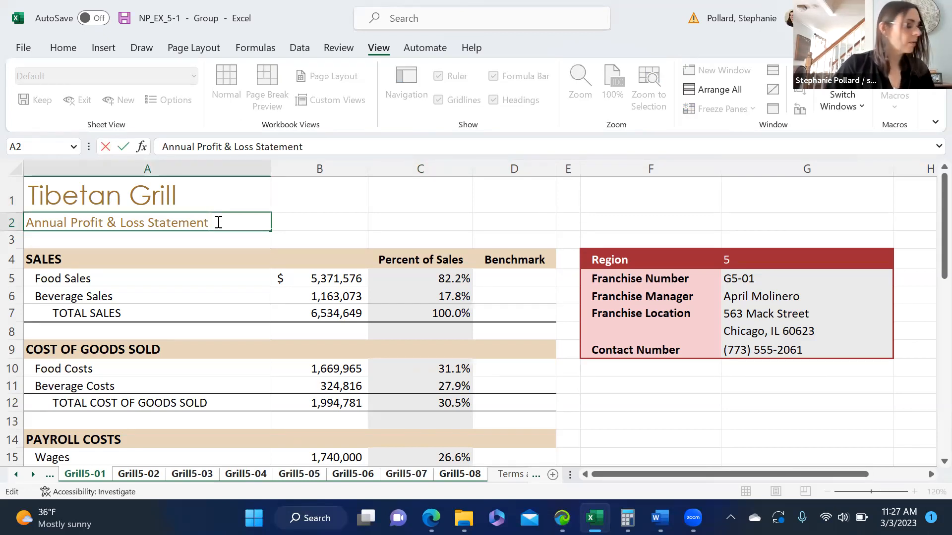
text(ending in March)
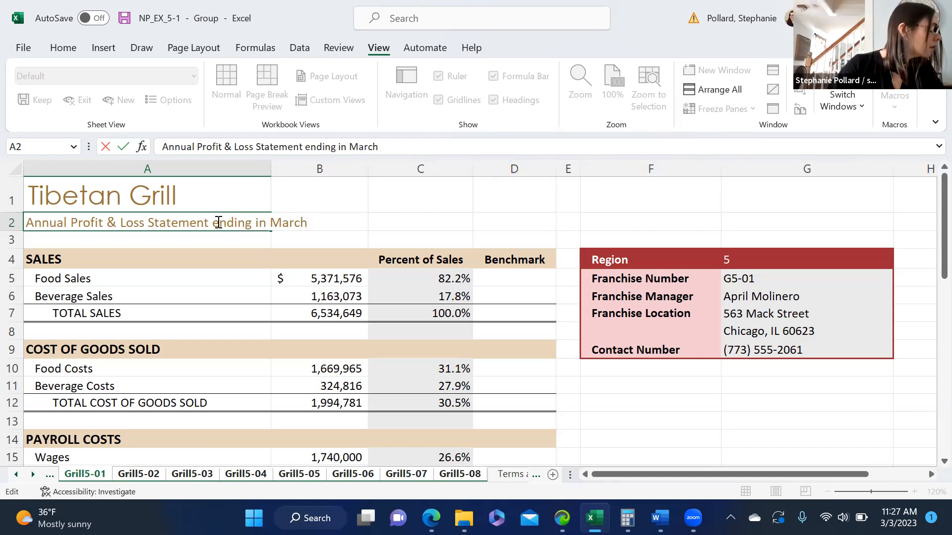
key(BackSpace)
key(BackSpace)
key(BackSpace)
key(BackSpace)
key(BackSpace)
key(BackSpace)
key(BackSpace)
key(BackSpace)
key(BackSpace)
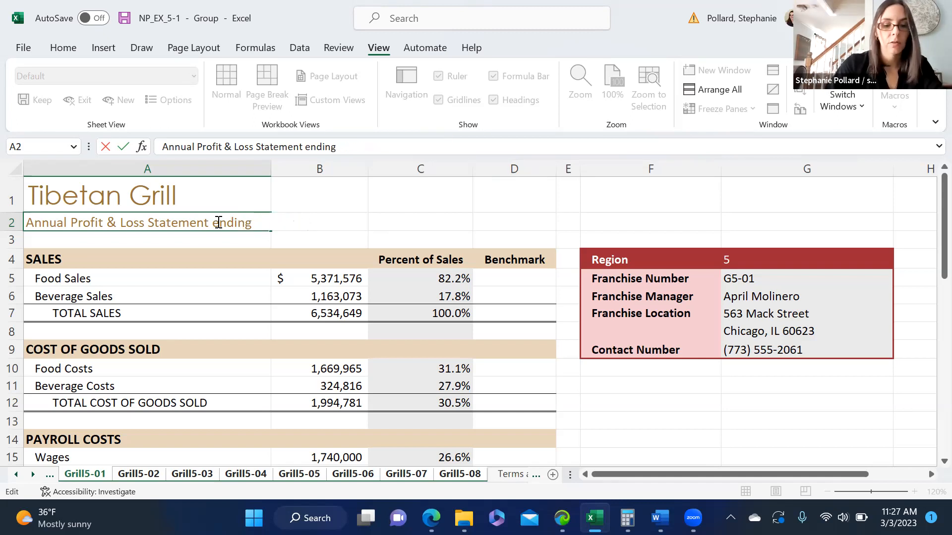
text(March 31,)
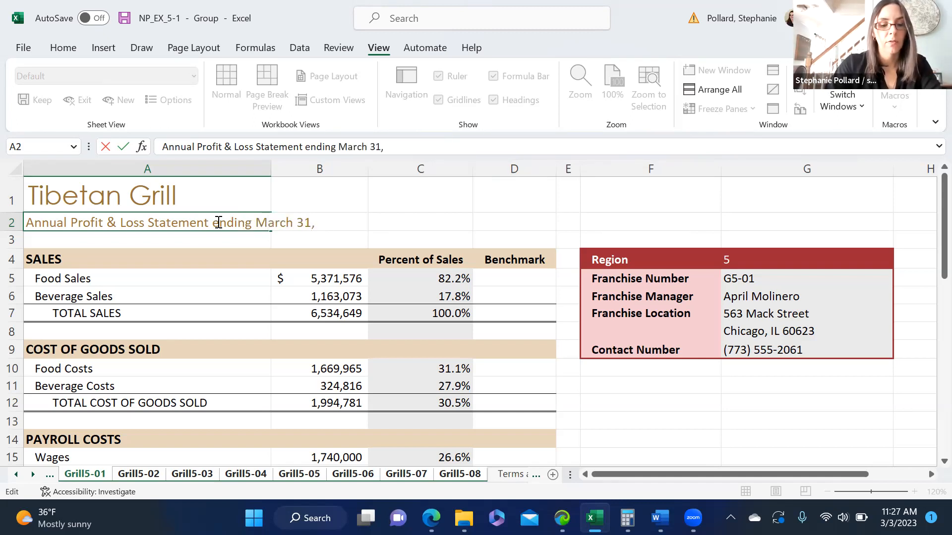
text( 2024)
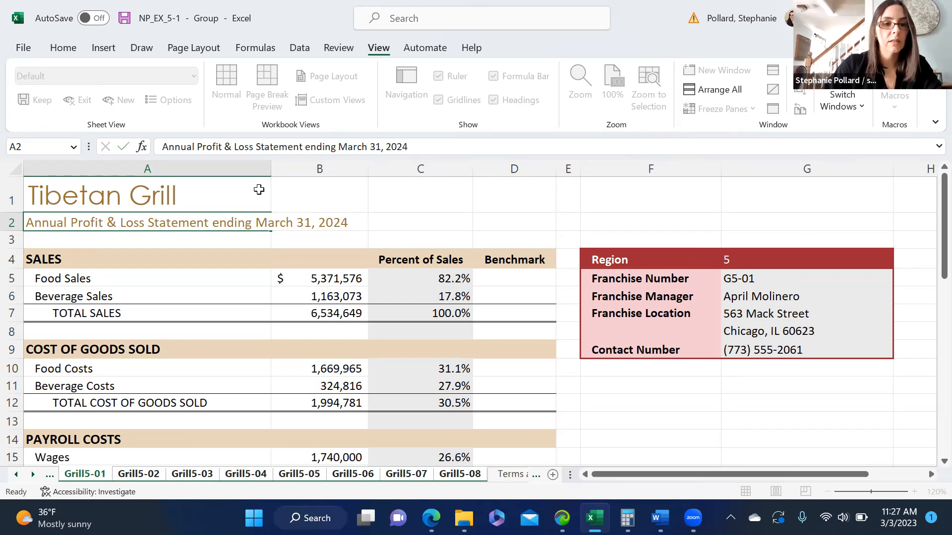
click(258, 190)
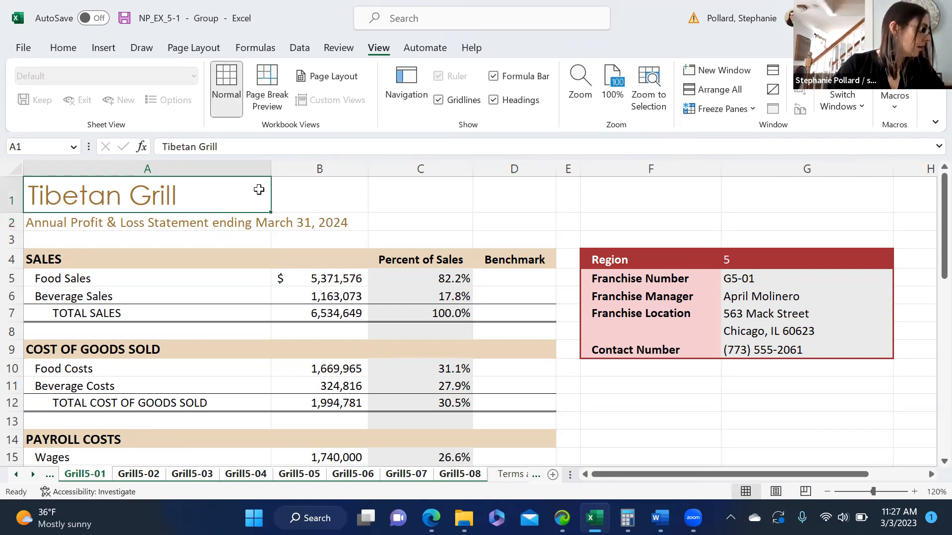
drag(272, 168, 351, 169)
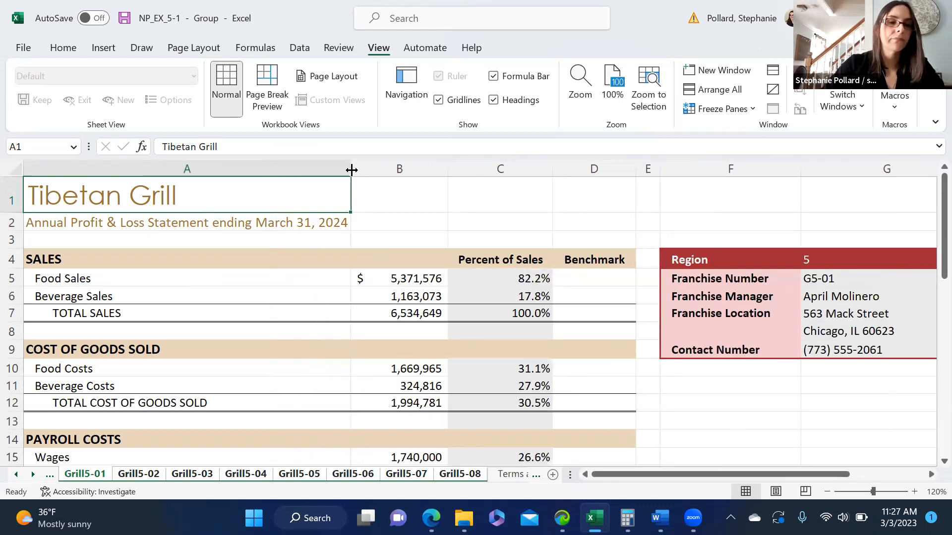
- Enter the label PRETAX PROFIT in cell A43, below the Interest and Depreciation section of the grouped sheets
drag(944, 229, 933, 480)
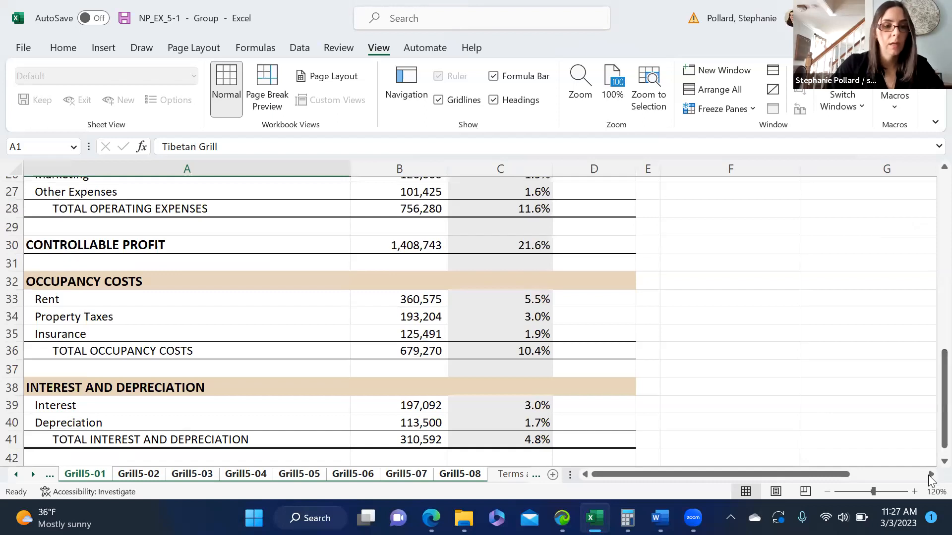
click(81, 456)
key(Down)
key(Down)
key(Down)
key(Down)
key(Up)
key(Up)
key(Up)
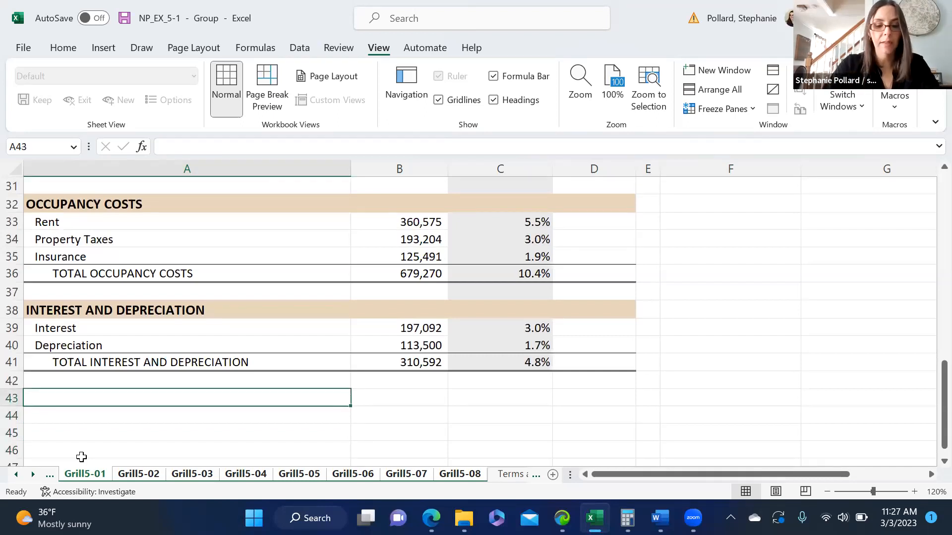
text(PRETAX PROFIT)
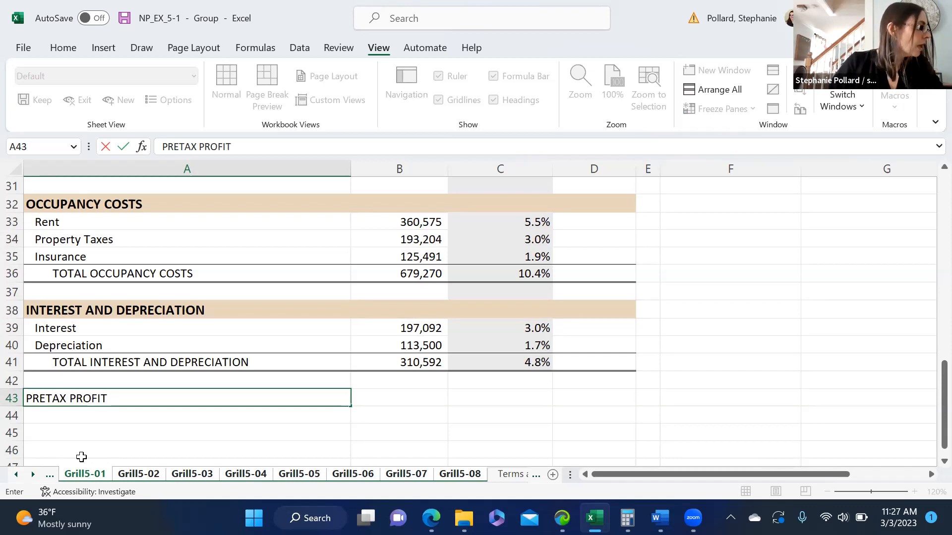
key(Tab)
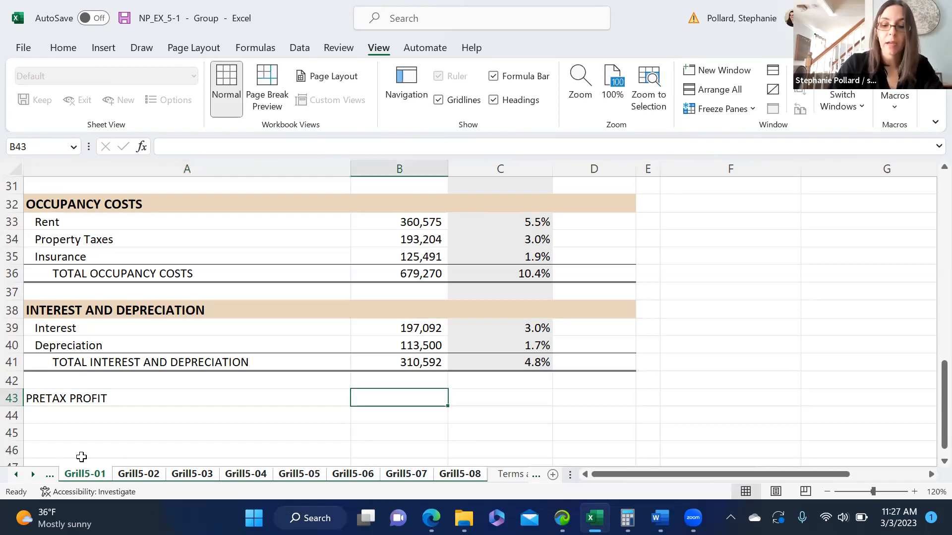
- Enter the formula =B30-B36-B41 in cell B43 to calculate pretax profit, checking the referenced cells before committing it
text(=B3)
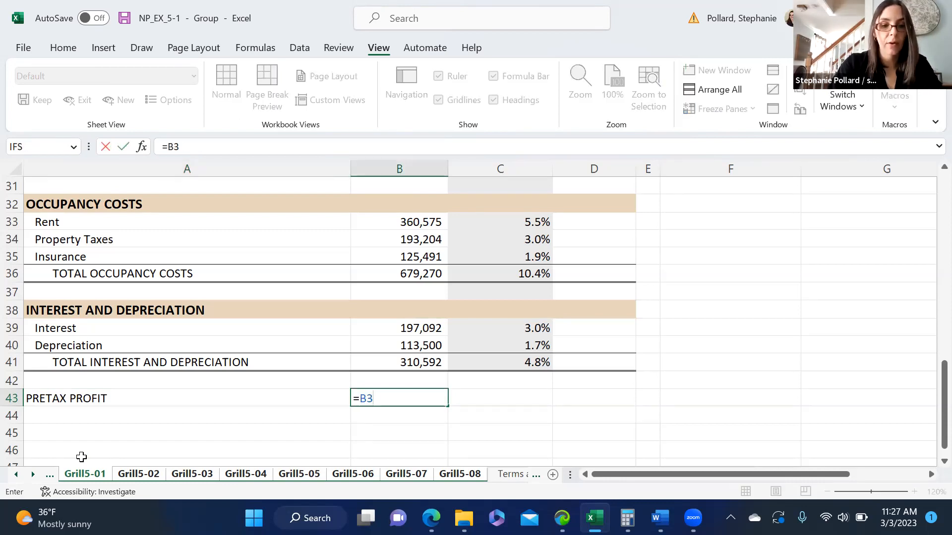
text(0-)
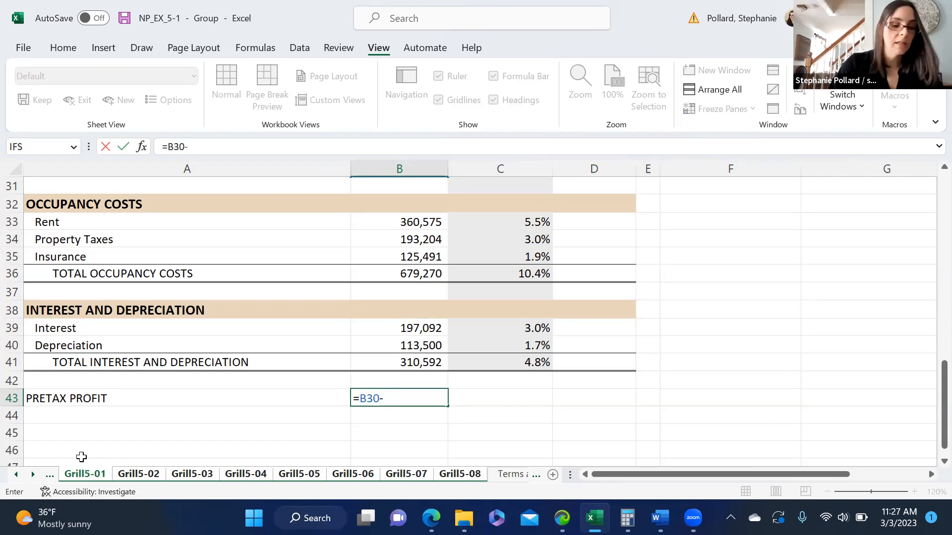
text(B36)
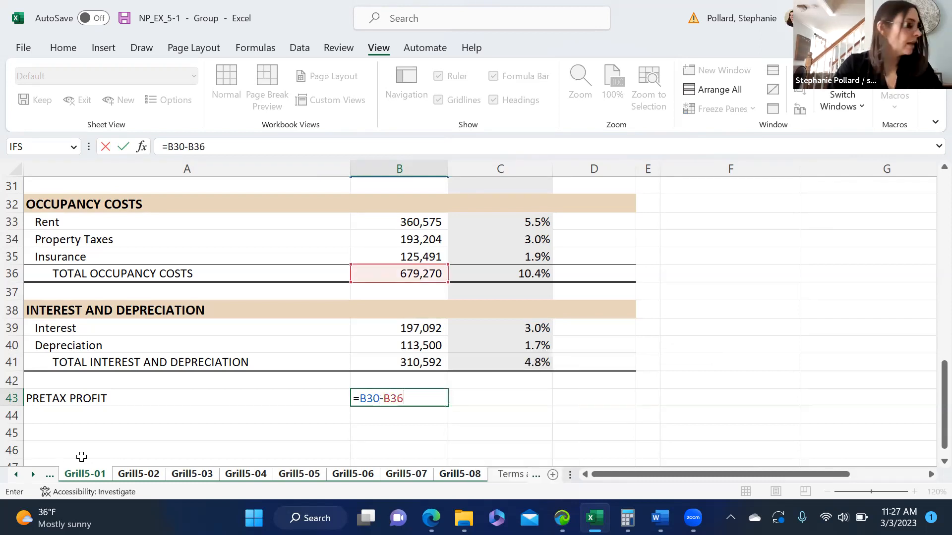
text(-B41)
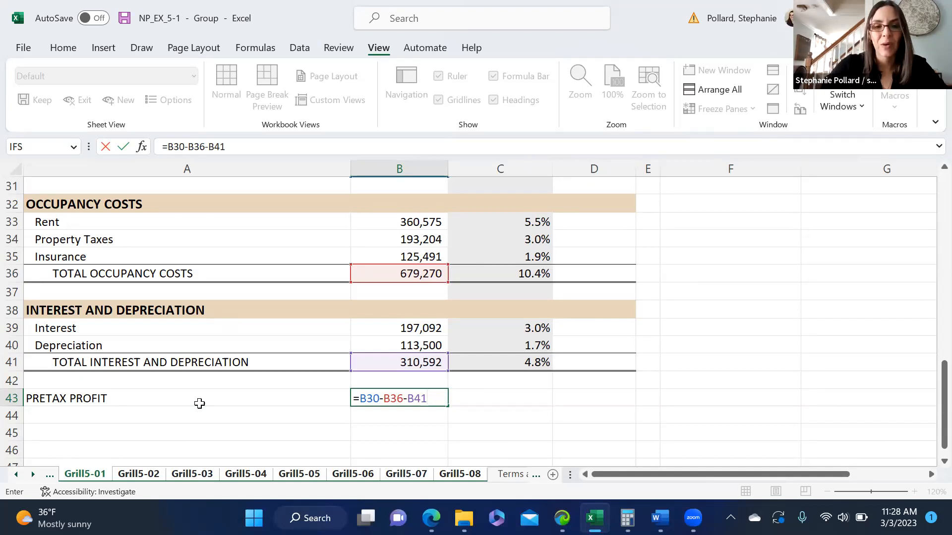
drag(931, 396, 930, 360)
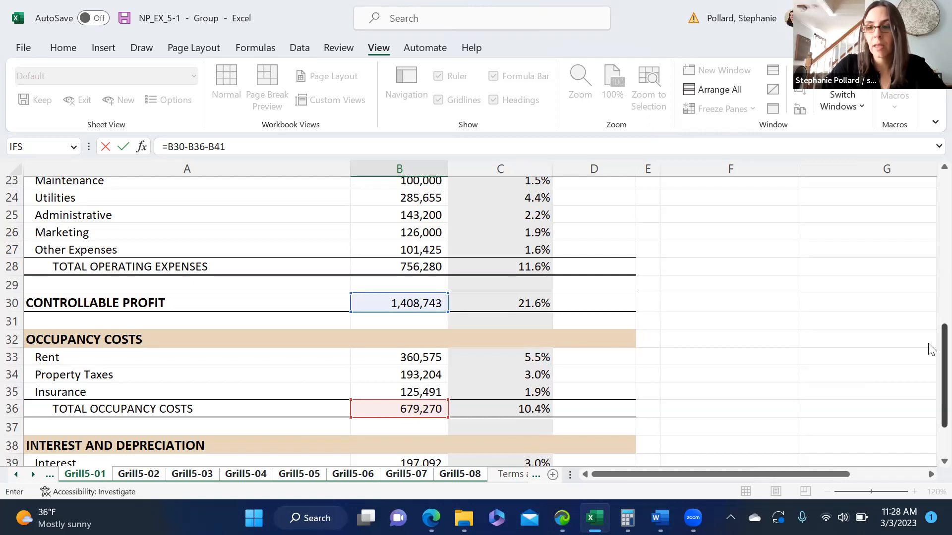
drag(944, 347, 931, 397)
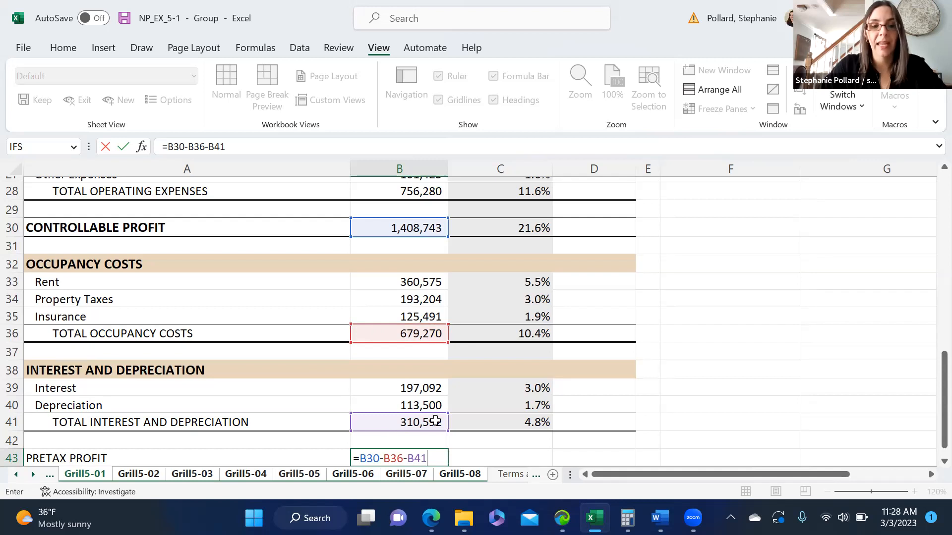
drag(943, 384, 944, 422)
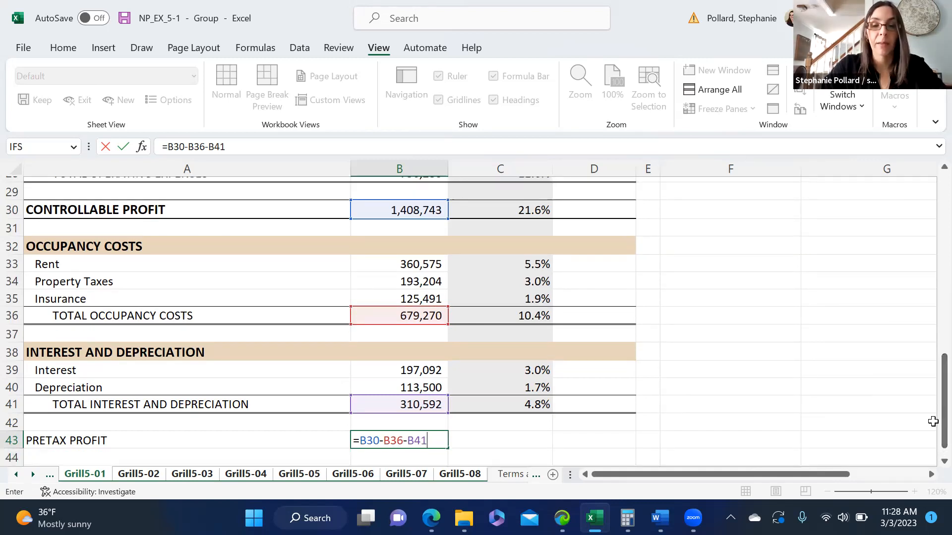
key(Return)
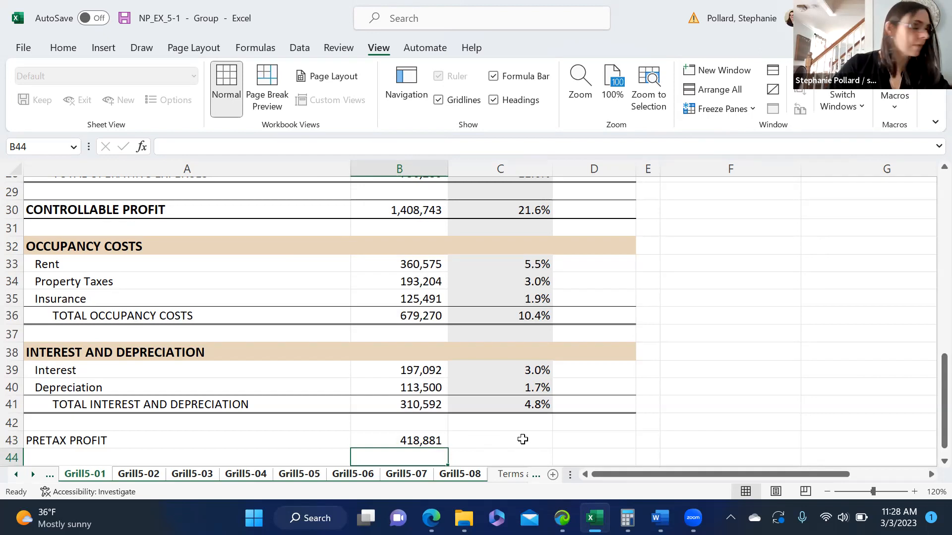
- Enter the formula =B43/B7 in cell C43 of the grouped sheets to calculate pretax profit as a share of total sales
click(517, 442)
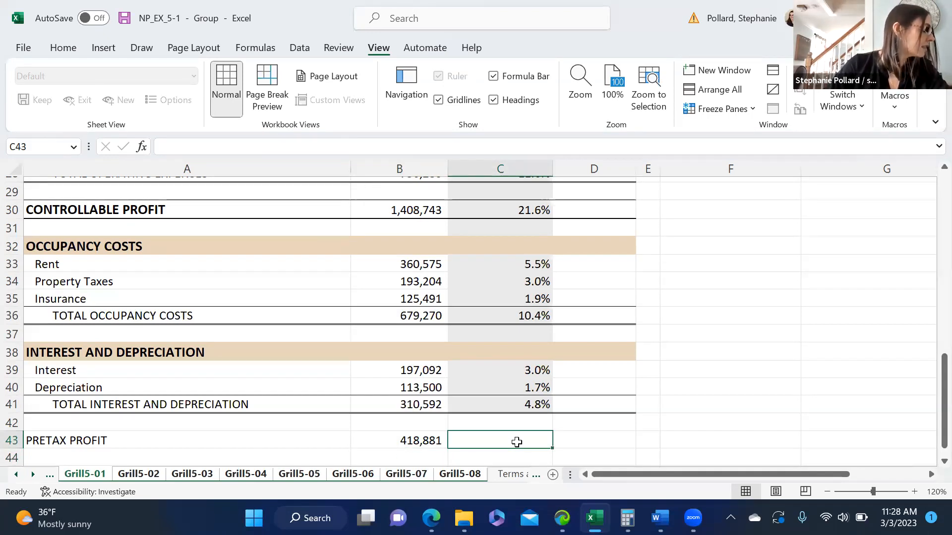
text(=)
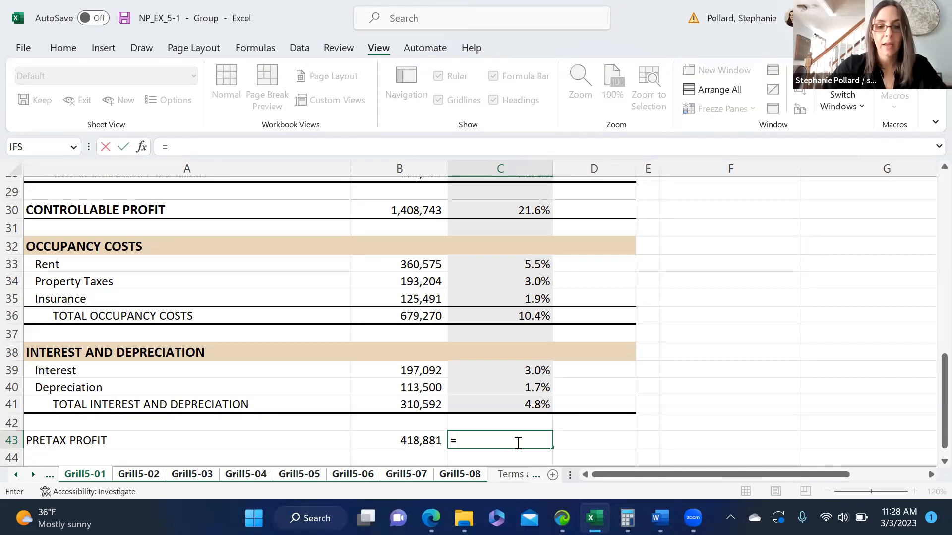
click(416, 438)
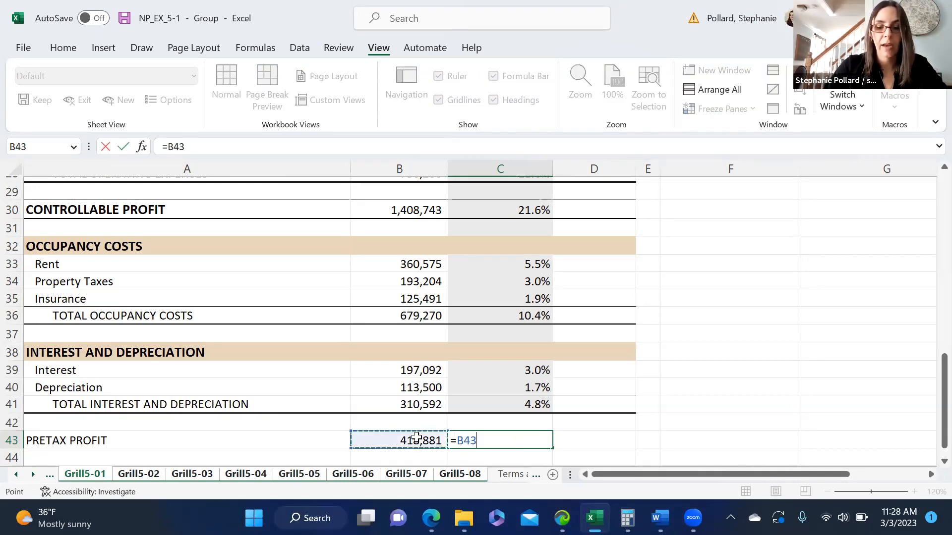
text(/)
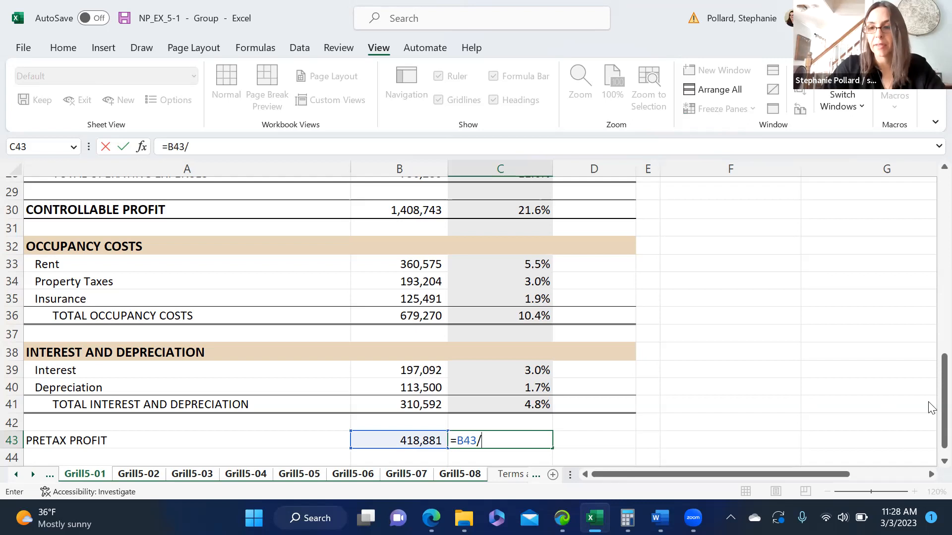
drag(932, 404, 927, 202)
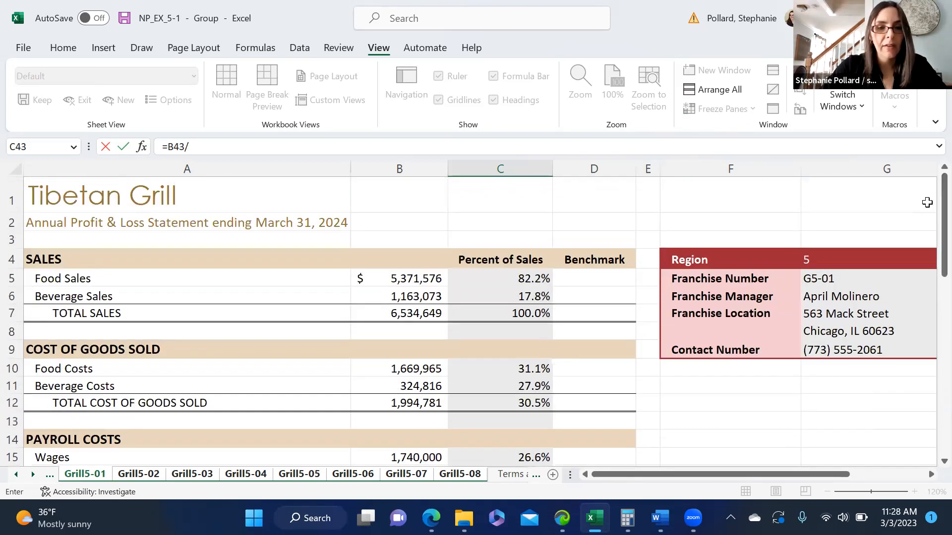
click(395, 316)
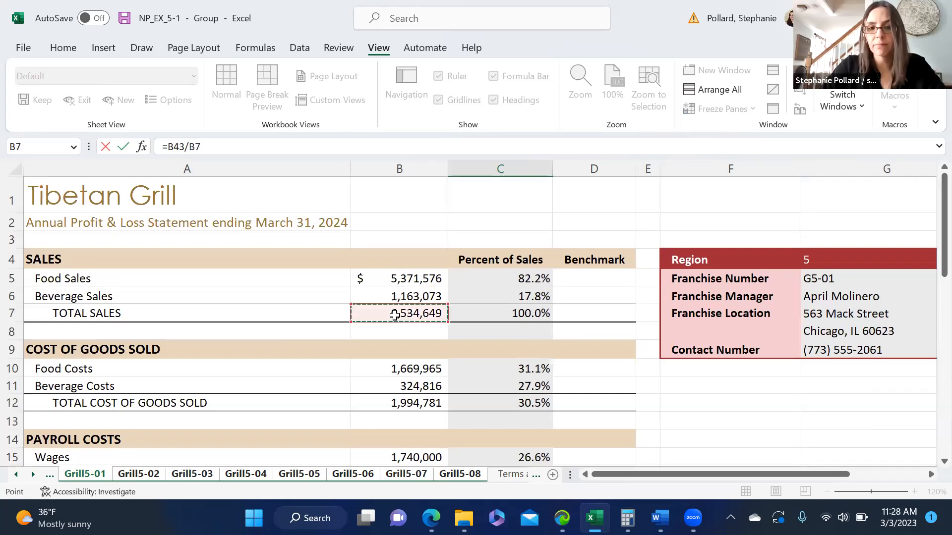
drag(944, 260, 930, 488)
key(Return)
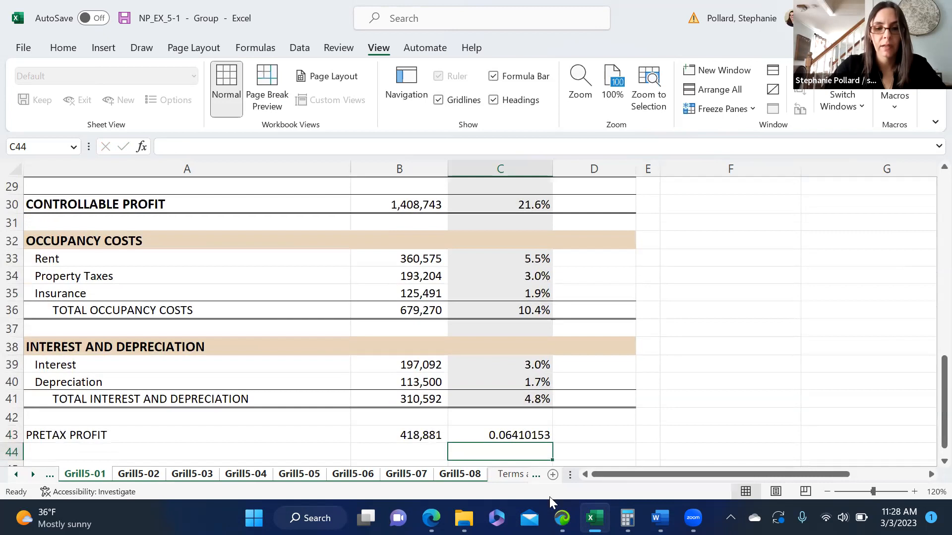
- Format the pretax profit ratio in C43 as a percentage with one decimal place
click(489, 431)
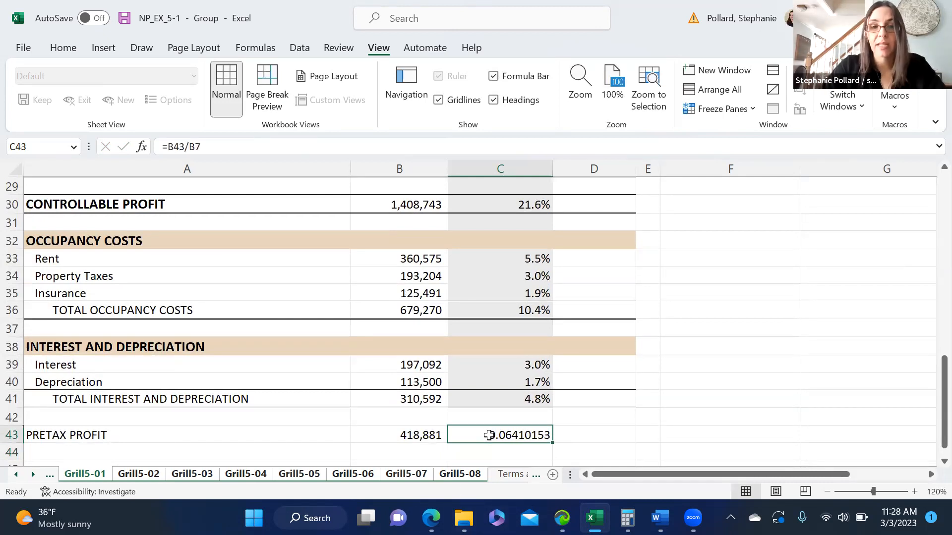
click(61, 49)
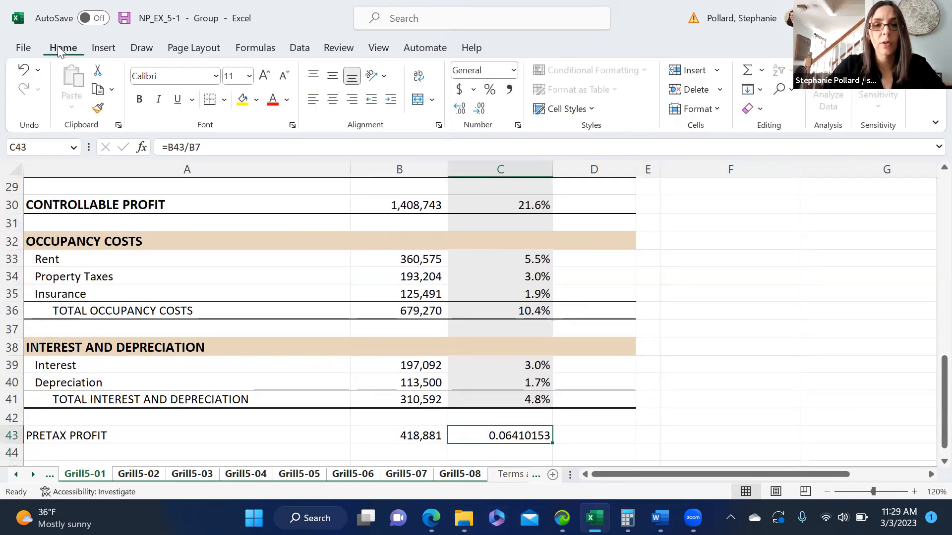
click(492, 96)
click(460, 108)
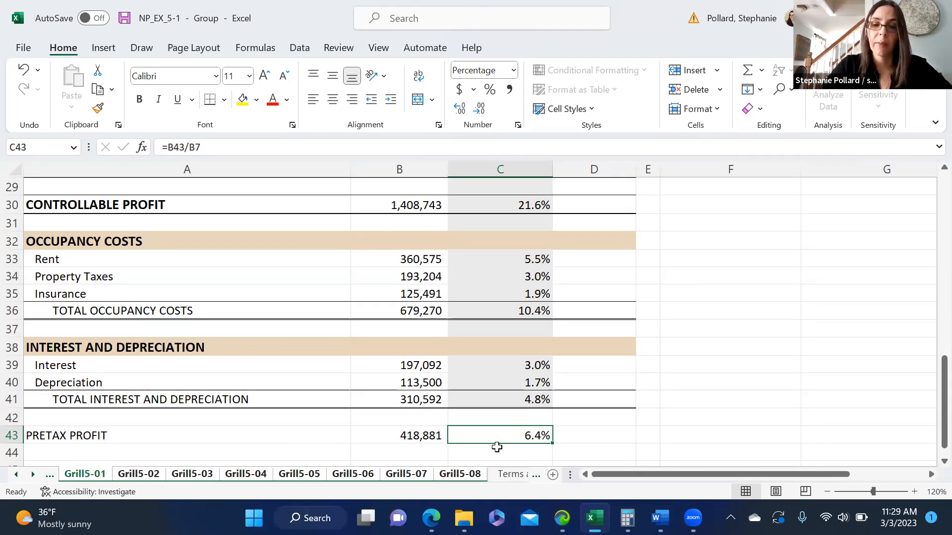
click(593, 438)
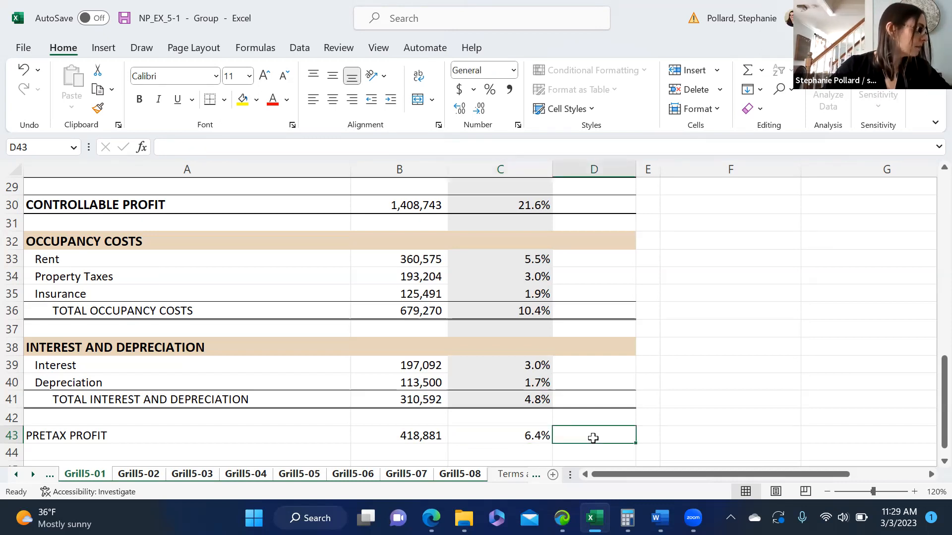
- Copy the formatting of the Controllable Profit rows A29:D30 onto the Pretax Profit rows A42:D43 with Format Painter
drag(944, 383, 931, 366)
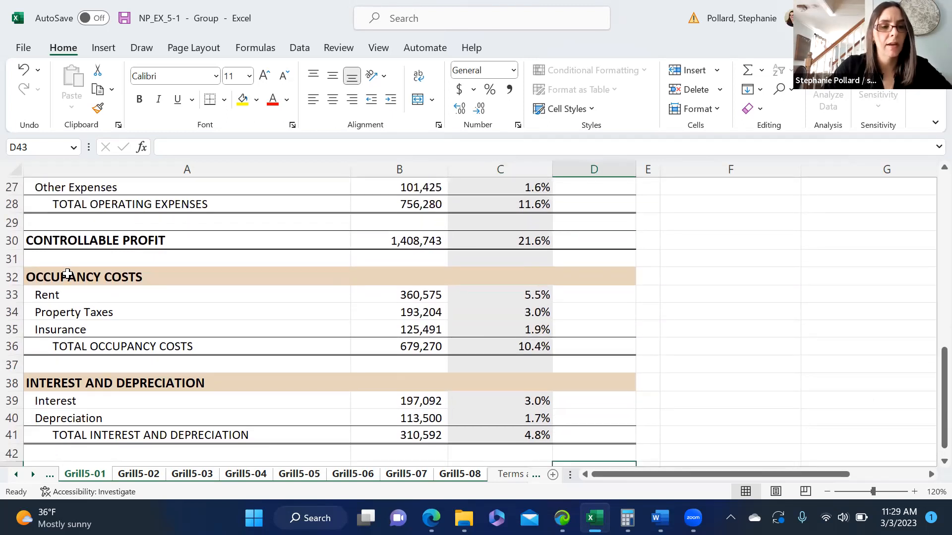
drag(35, 224, 580, 237)
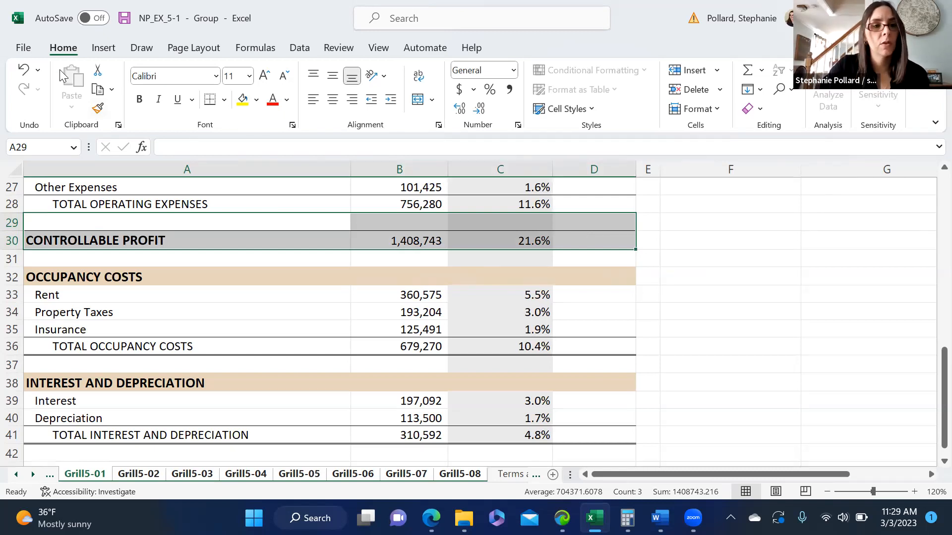
click(98, 109)
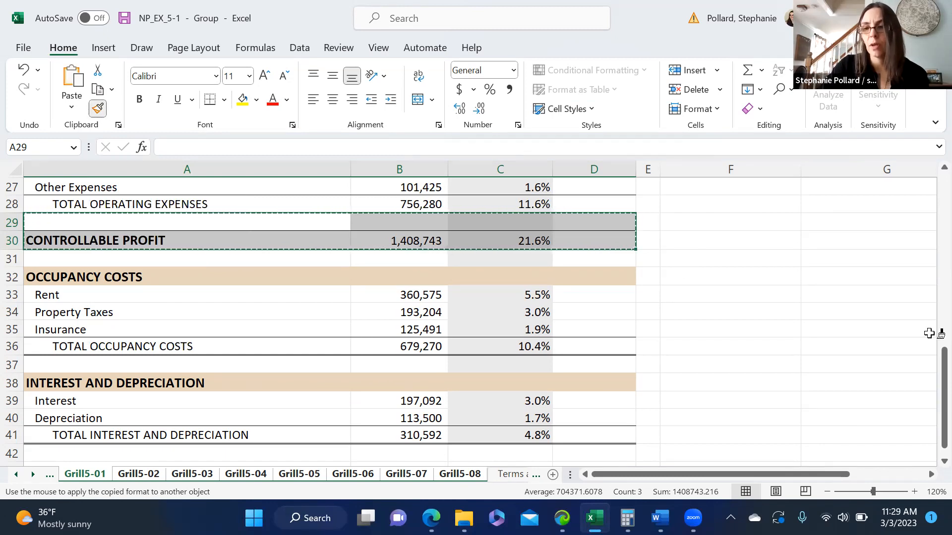
drag(943, 395, 929, 412)
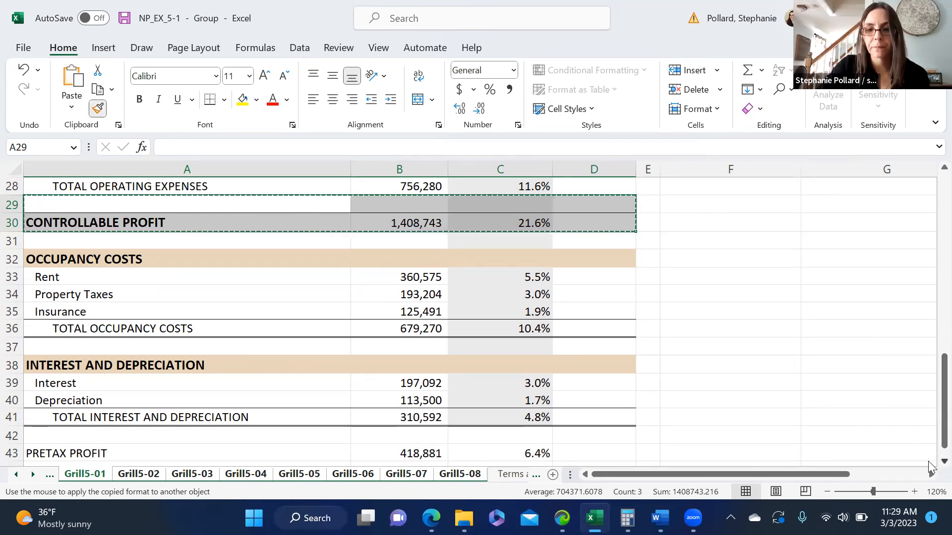
scroll(930, 464, down, 1)
scroll(930, 466, down, 1)
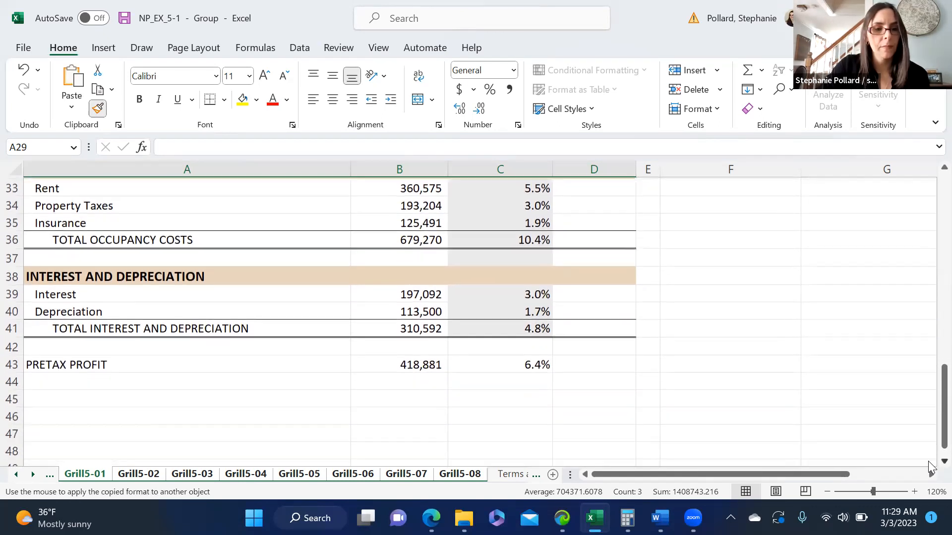
mouse_move(51, 347)
mouse_down()
mouse_move(61, 363)
mouse_move(594, 363)
mouse_up()
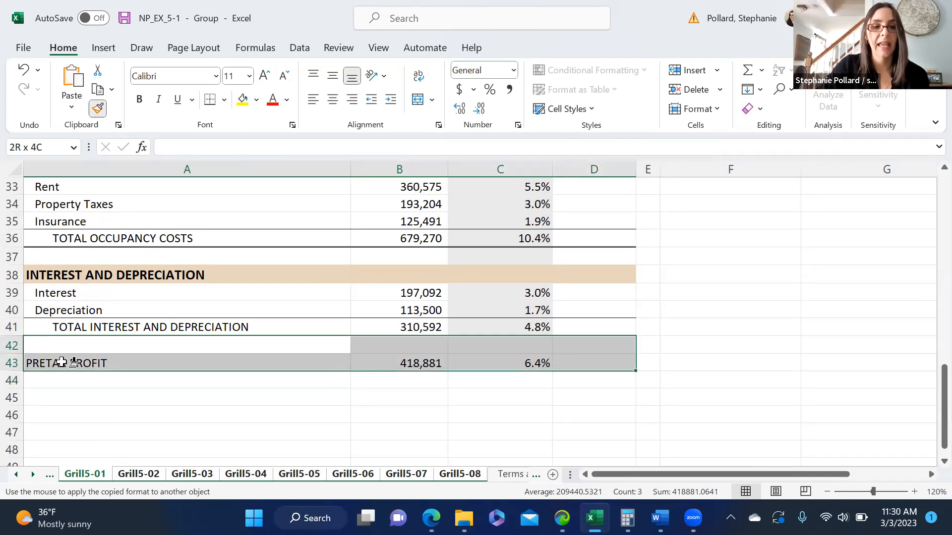
drag(62, 362, 62, 362)
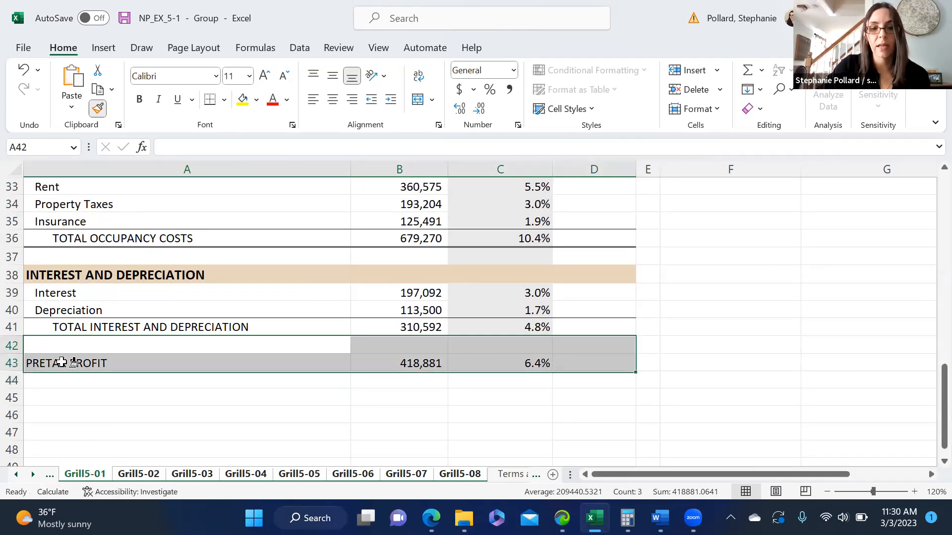
click(744, 364)
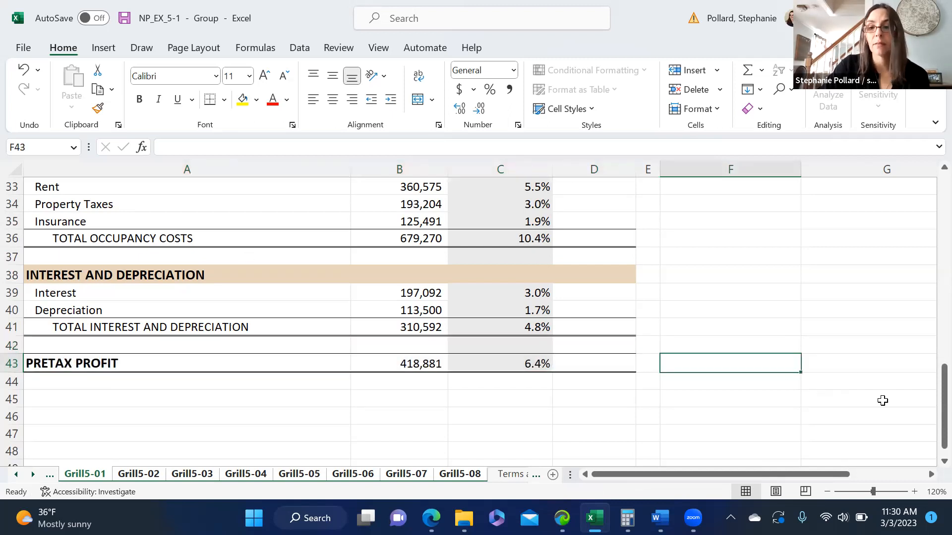
- Check the subtitle and the Pretax Profit row's formula and formatting on the grouped sheets Grill5-02 and Grill5-03
mouse_move(931, 410)
mouse_down()
mouse_move(930, 329)
mouse_move(931, 428)
mouse_up()
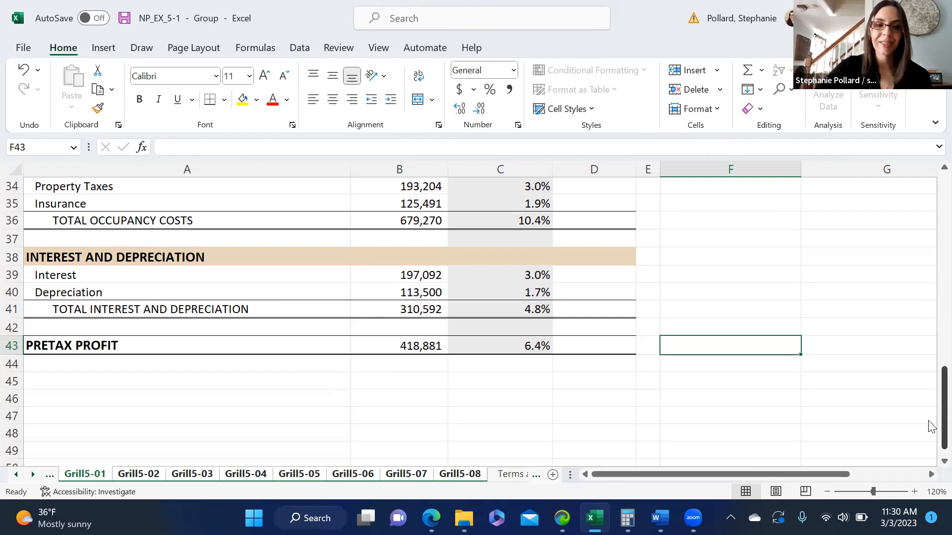
click(139, 474)
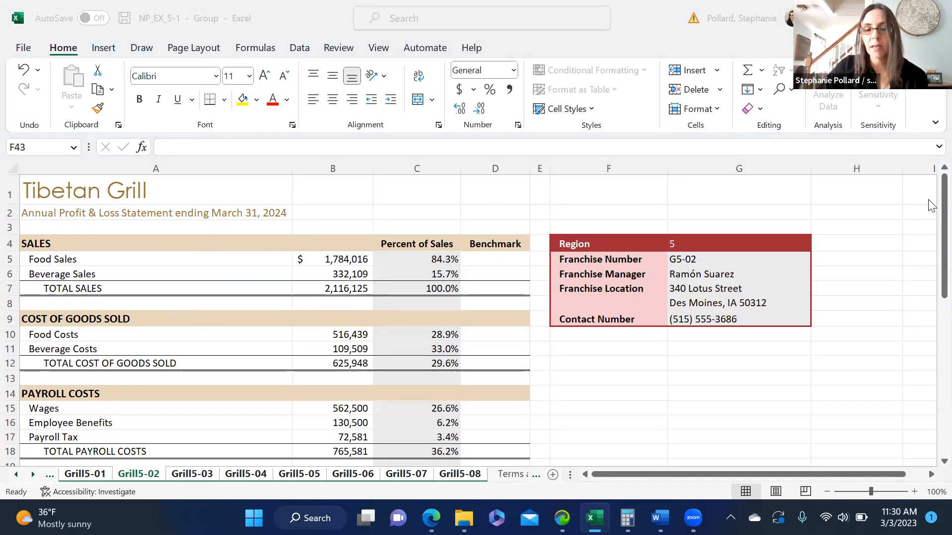
drag(944, 295, 931, 476)
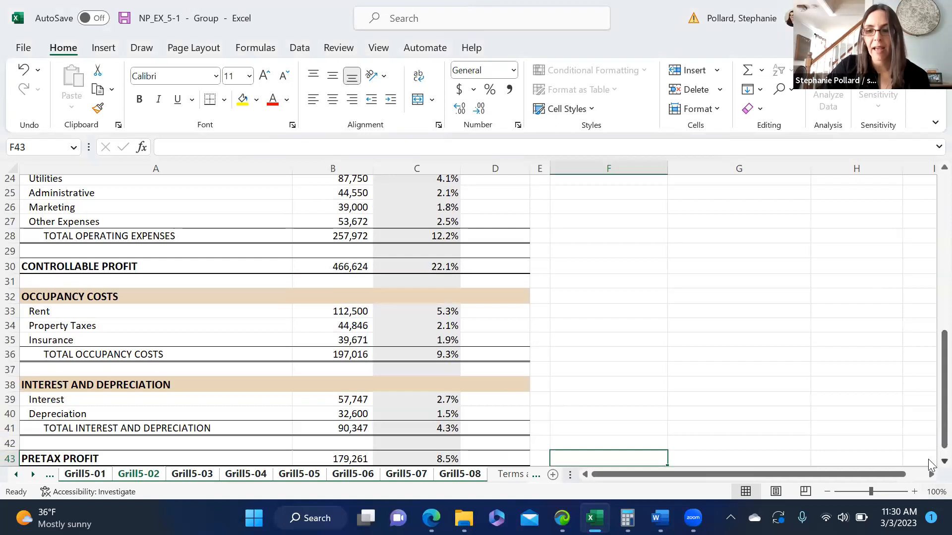
scroll(835, 431, down, 2)
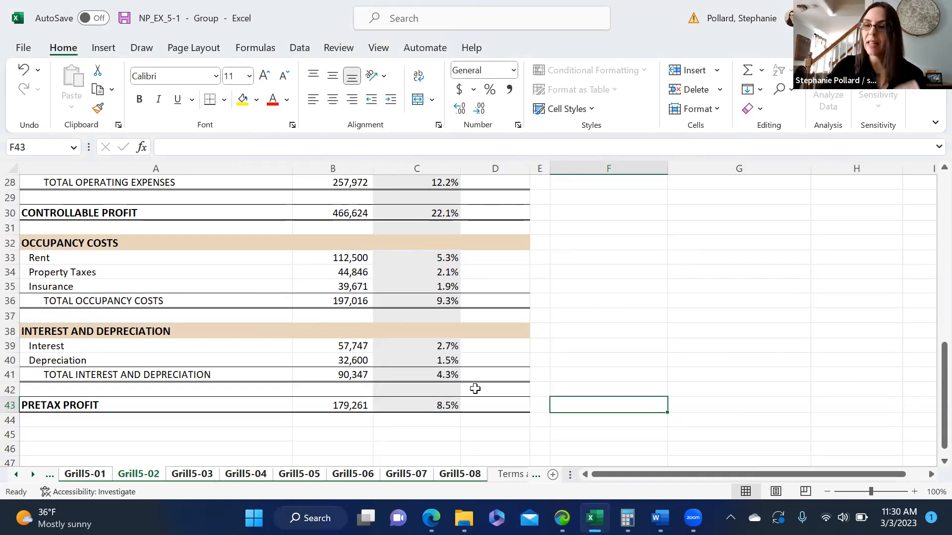
click(352, 405)
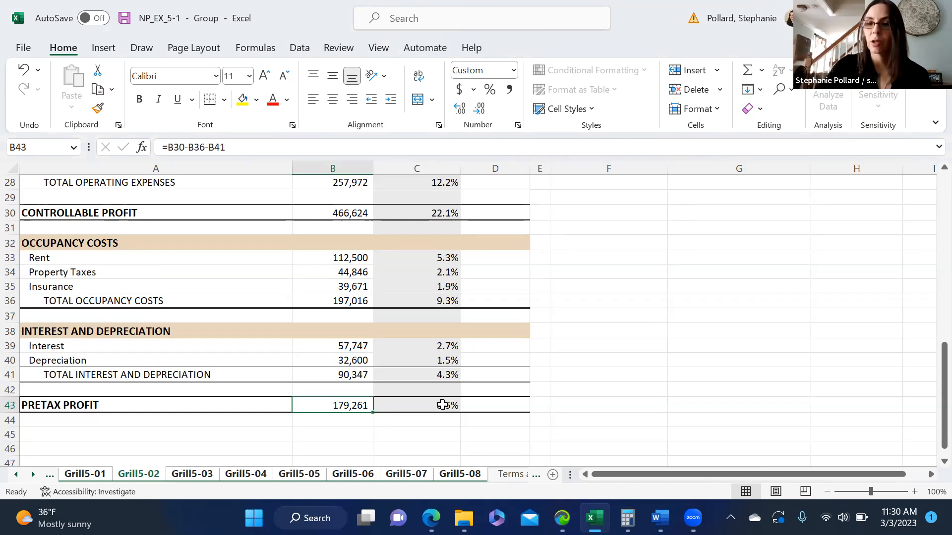
click(194, 474)
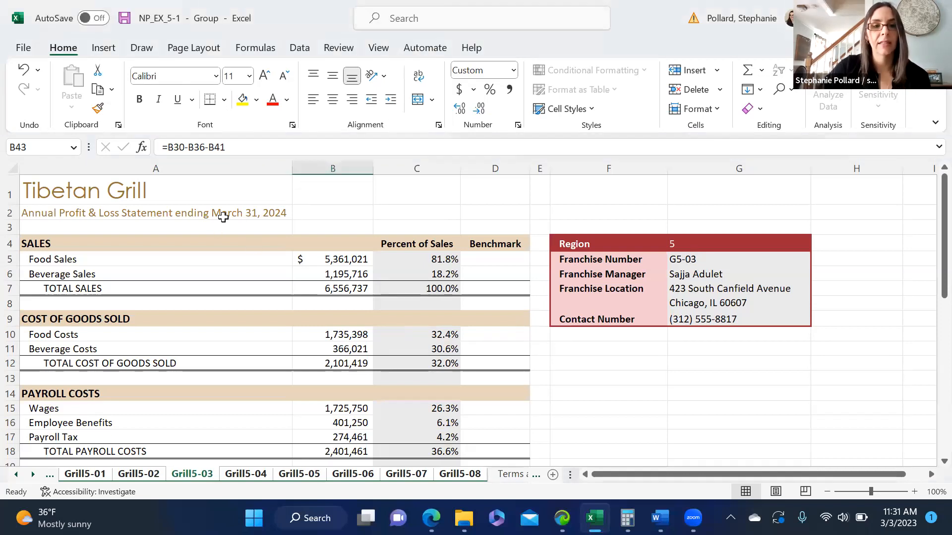
drag(944, 253, 930, 479)
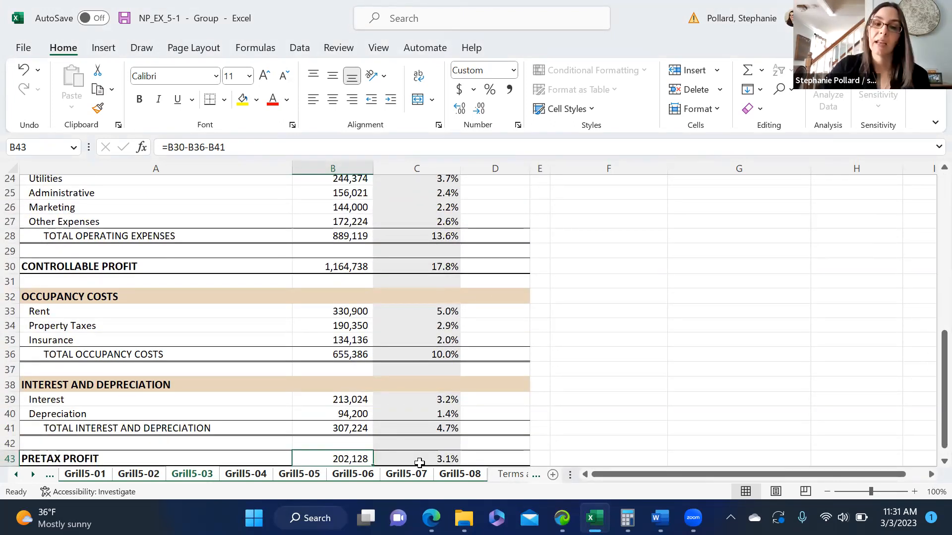
click(583, 414)
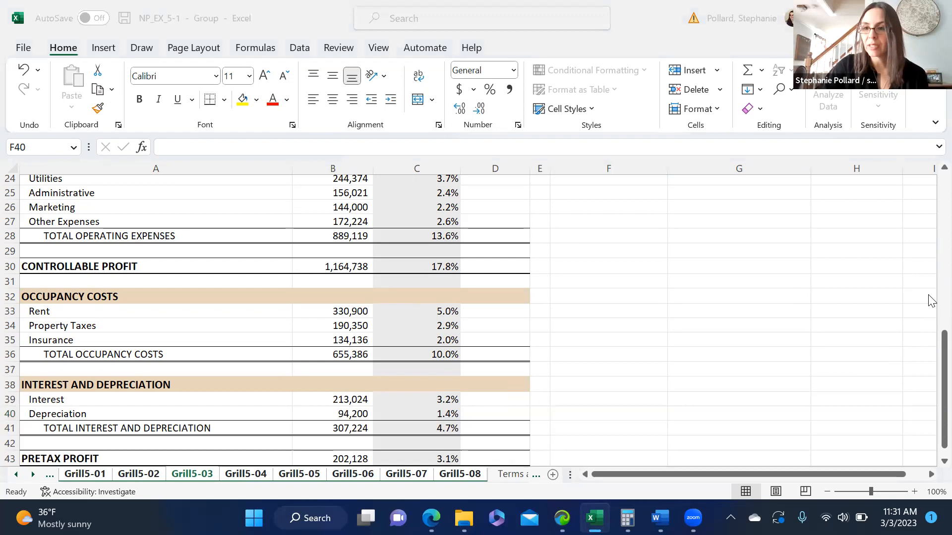
drag(932, 350, 931, 186)
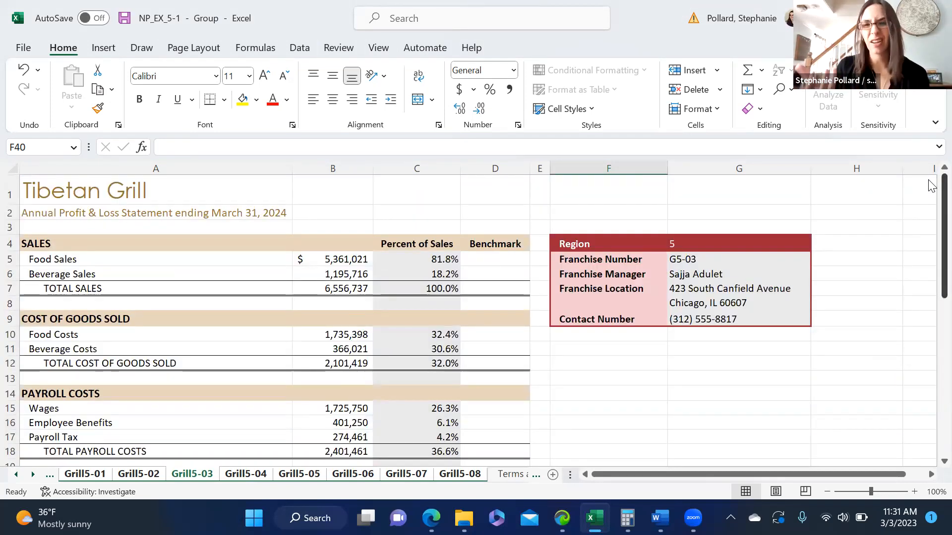